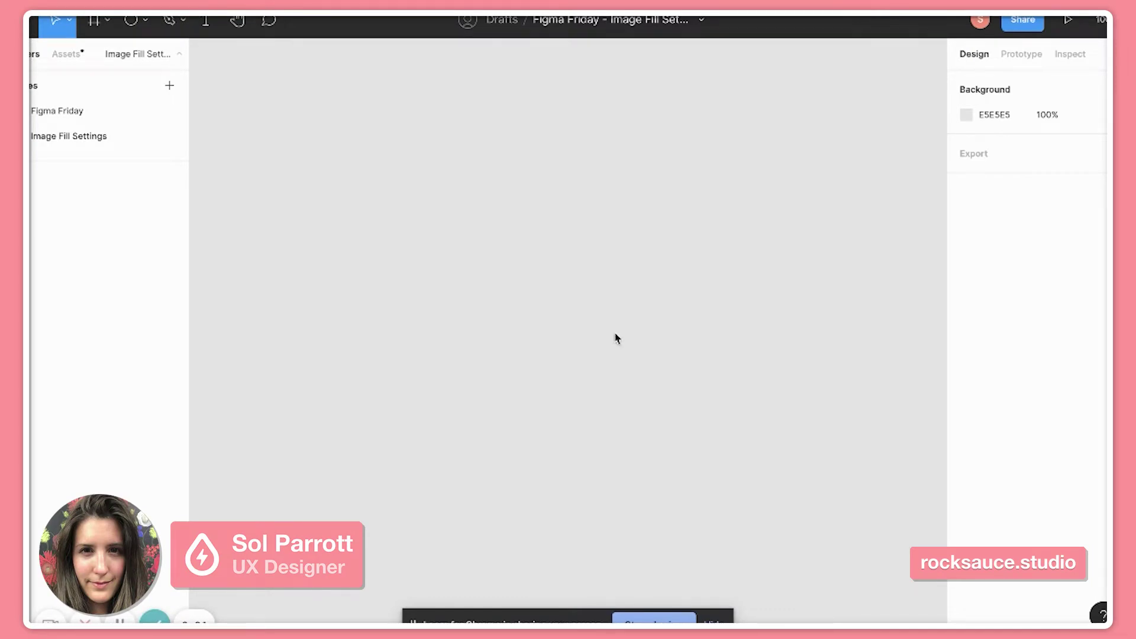
Draw a circle about 284 × 284 on the canvas and change its fill type to Image.
left_click(131, 24)
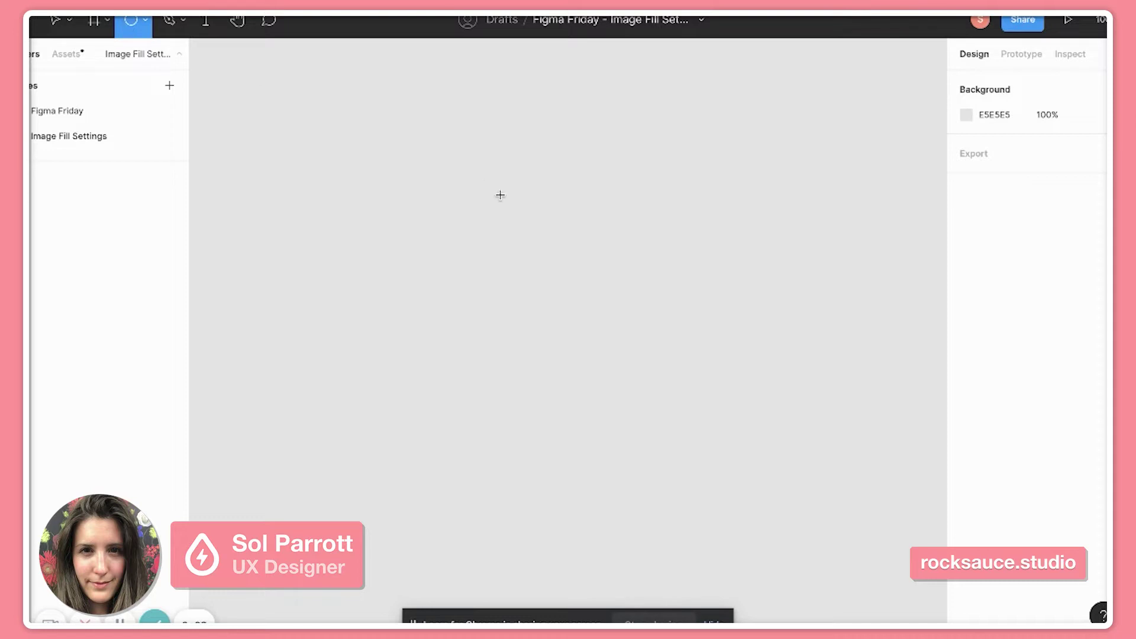
left_click_drag(480, 175, 703, 370)
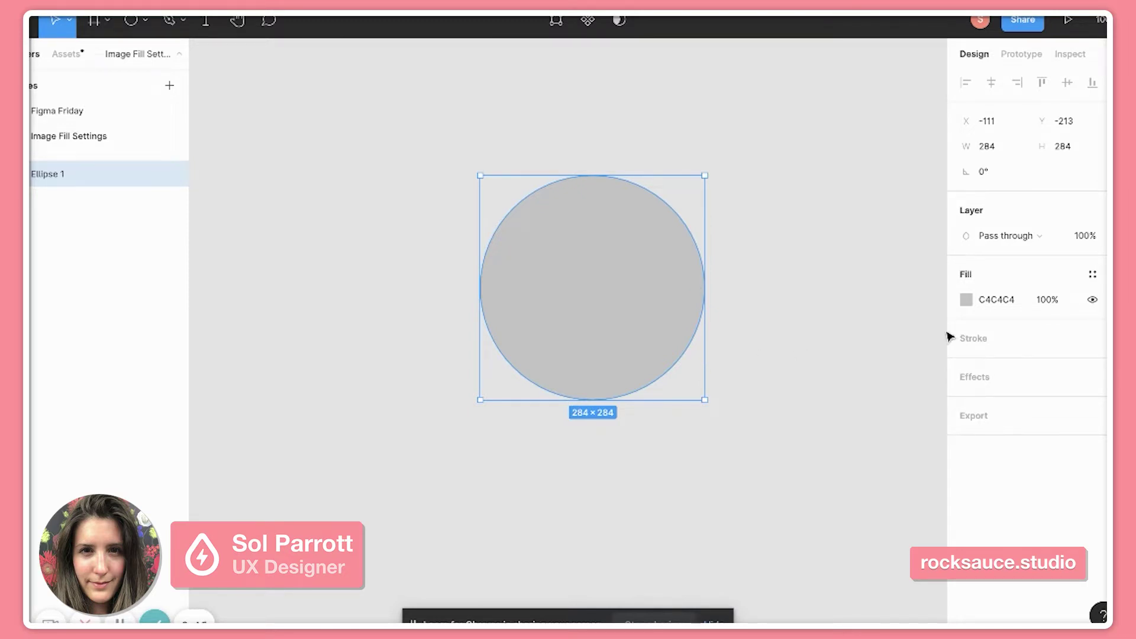
left_click(970, 300)
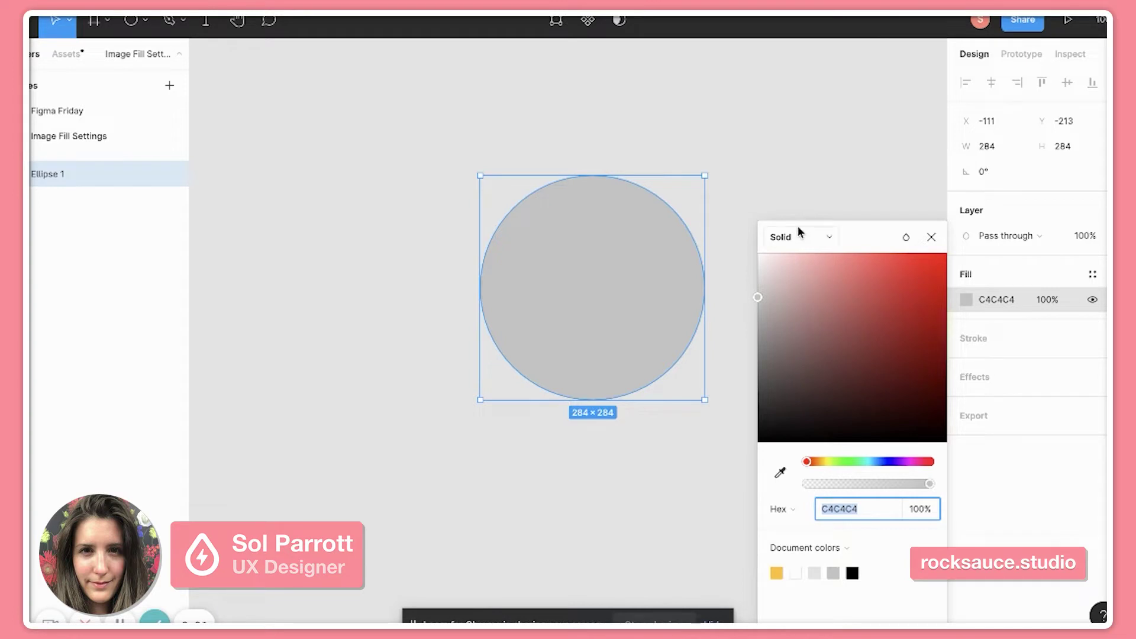
left_click(828, 240)
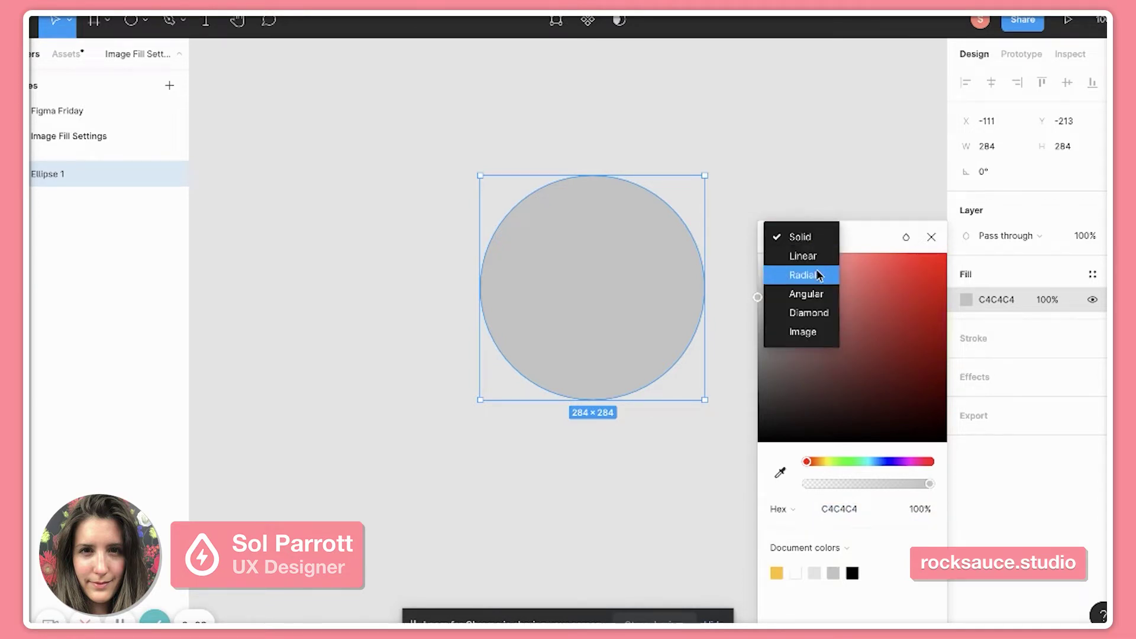
left_click(806, 334)
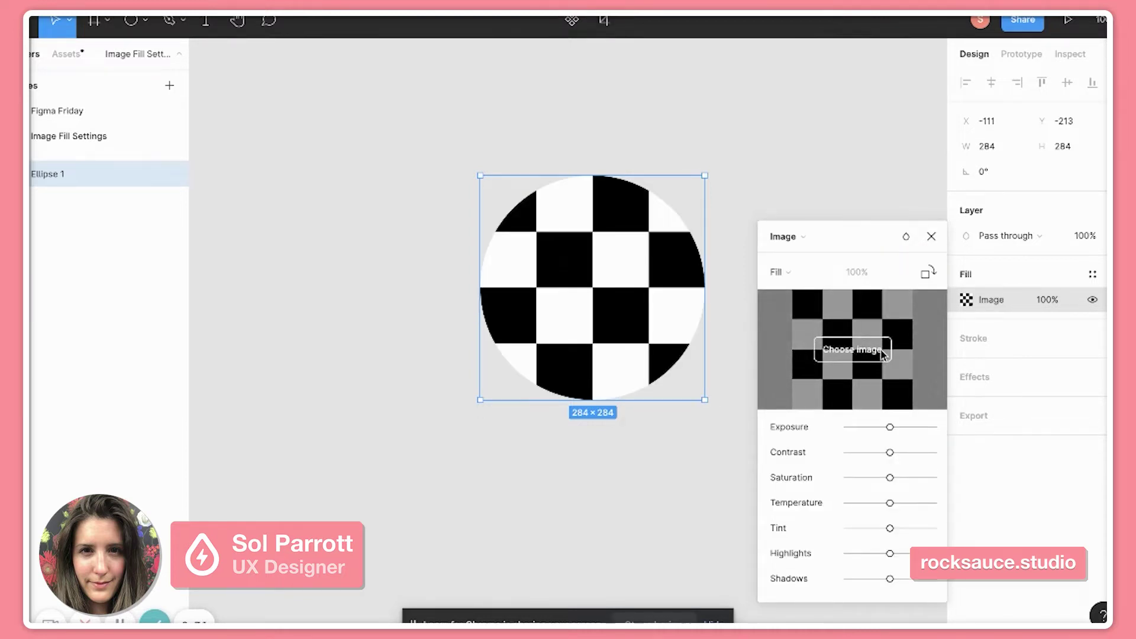
Load the Christmas Dog picture from the Figma Friday folder as the circle's image fill.
left_click(852, 354)
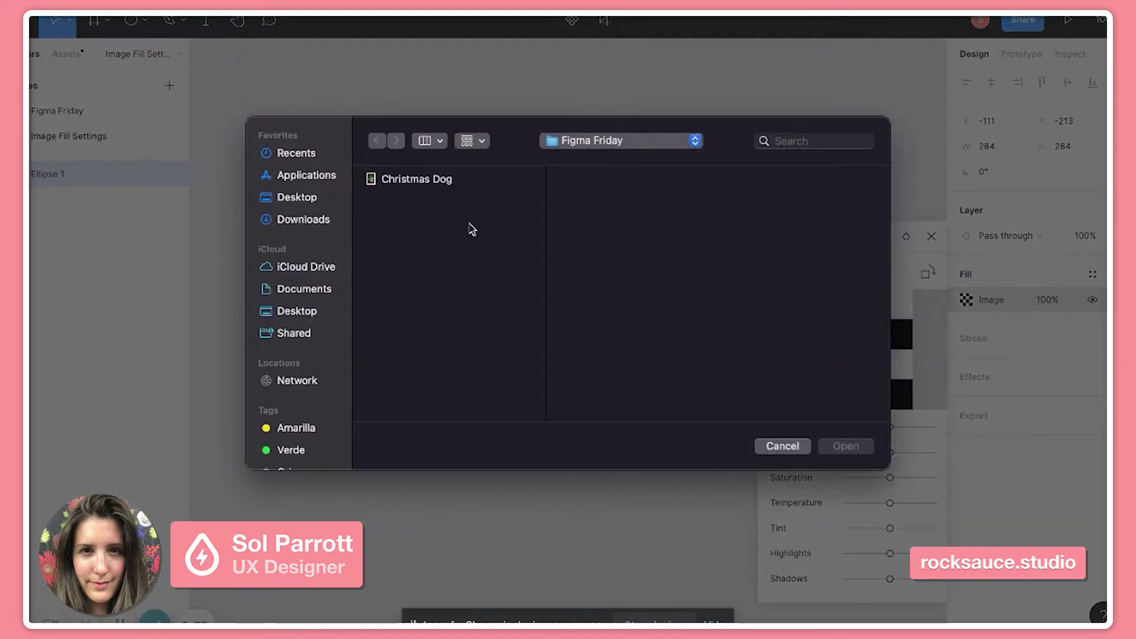
left_click(398, 185)
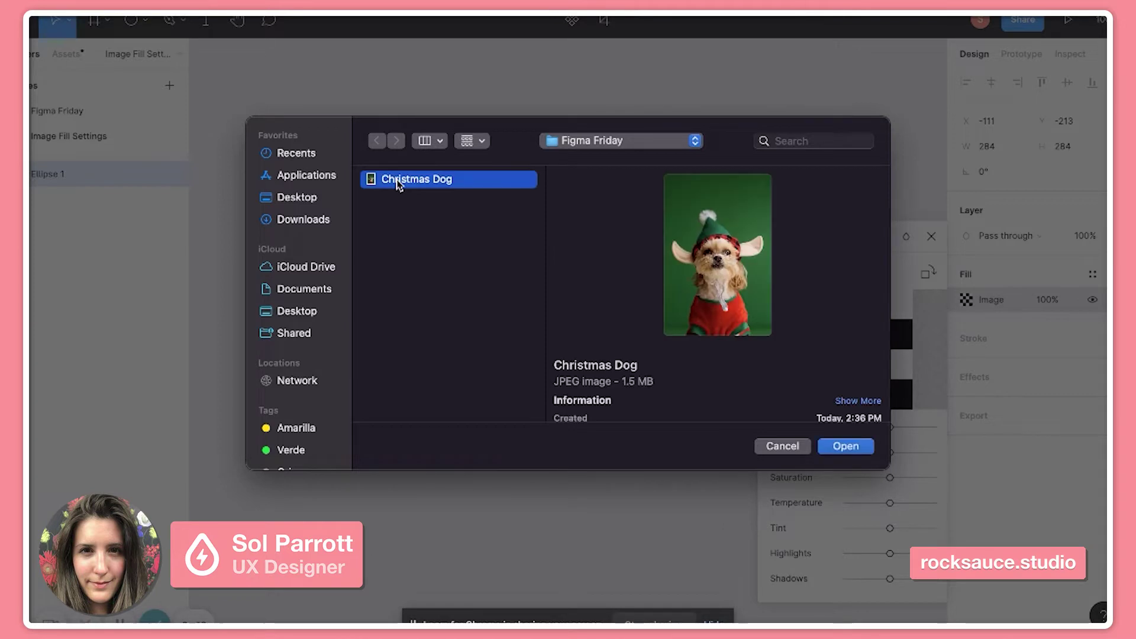
left_click(845, 447)
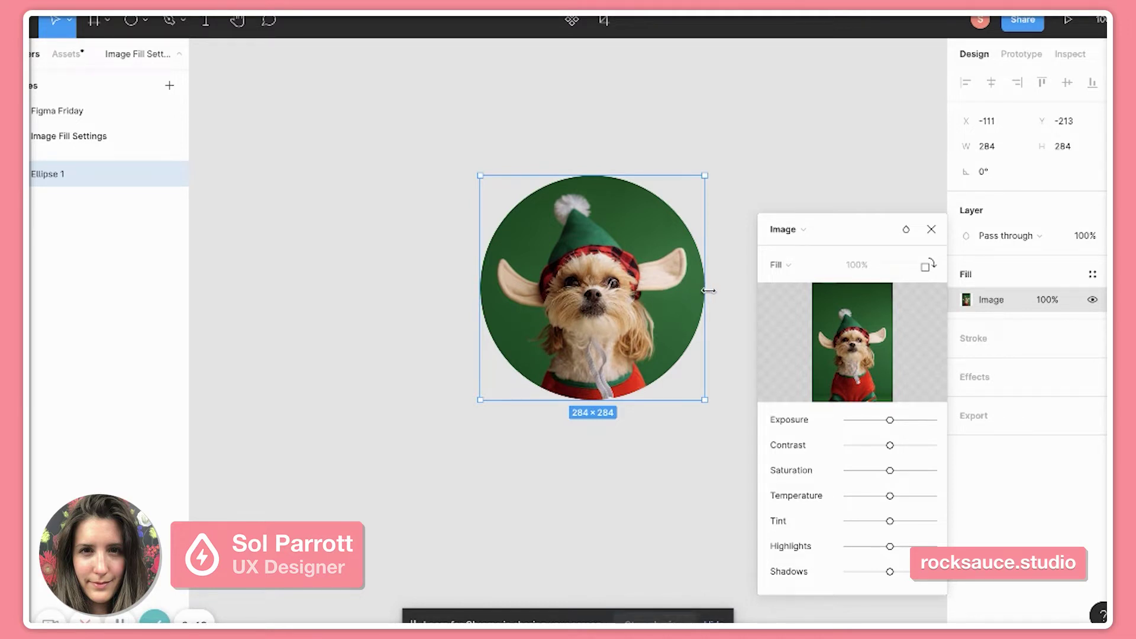
Stretch the image-filled circle outward on all four sides into an ellipse about 653 × 518.
left_click_drag(710, 291, 791, 200)
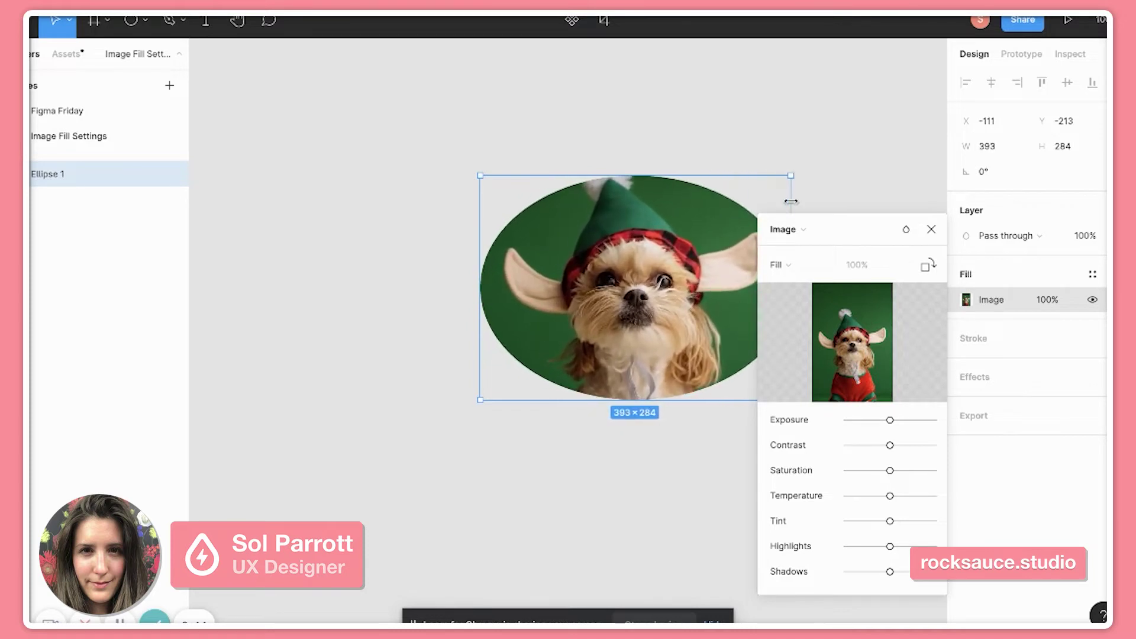
left_click_drag(619, 175, 593, 138)
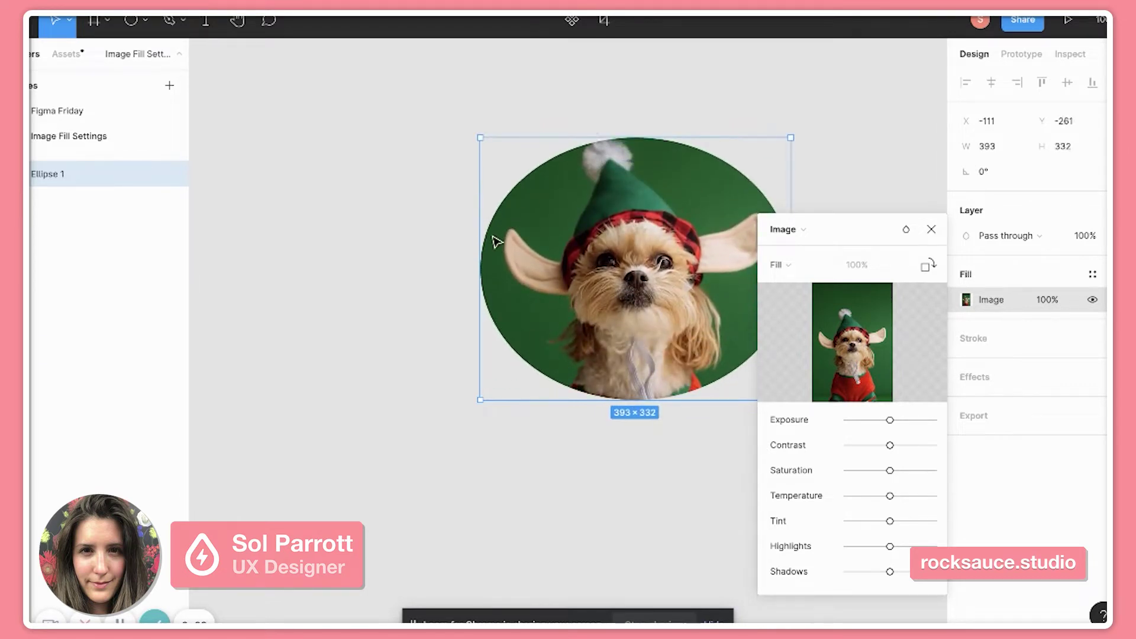
left_click_drag(480, 238, 274, 238)
left_click_drag(572, 400, 554, 540)
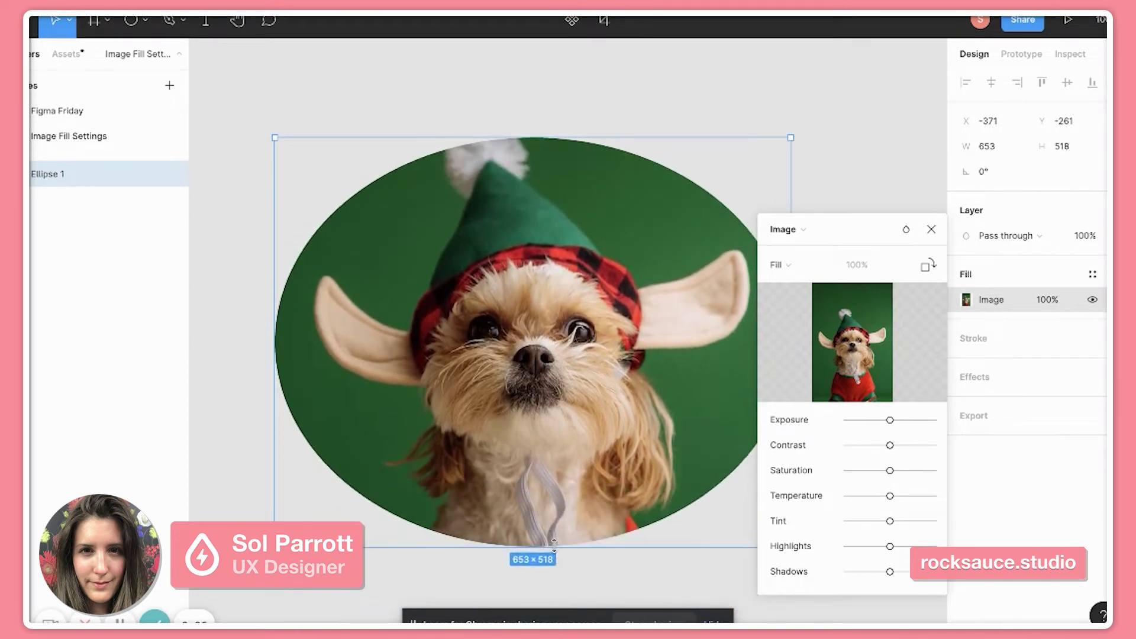
Narrow the ellipse to about 315 wide, try stretching it to about 631 high, and undo that last height change.
left_click_drag(790, 198, 535, 200)
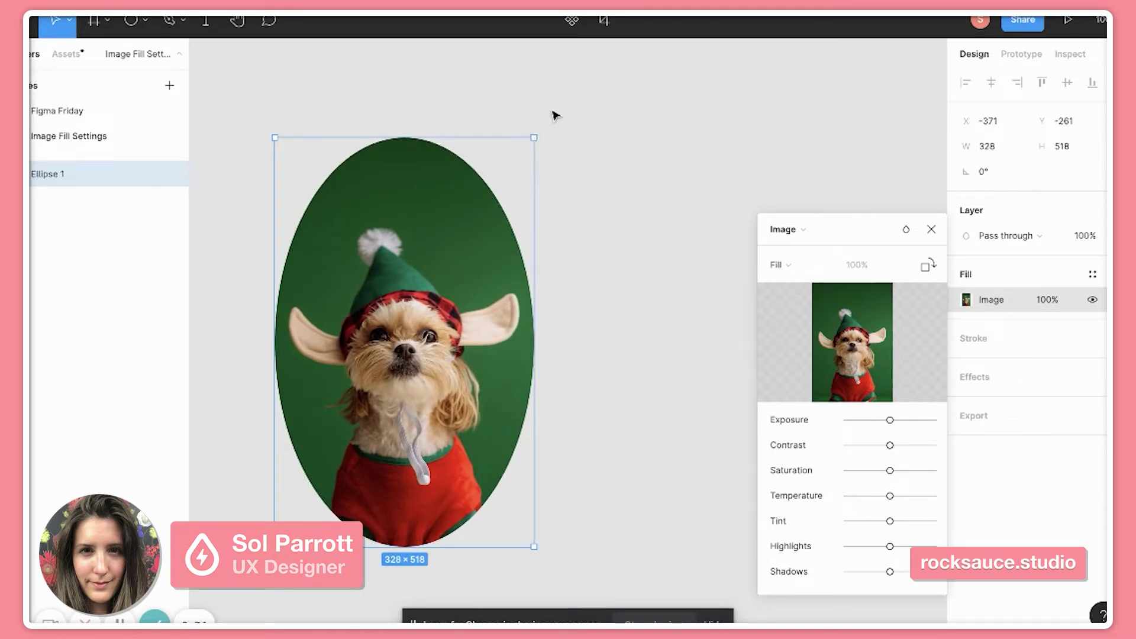
left_click_drag(534, 179, 524, 211)
left_click_drag(469, 135, 517, 246)
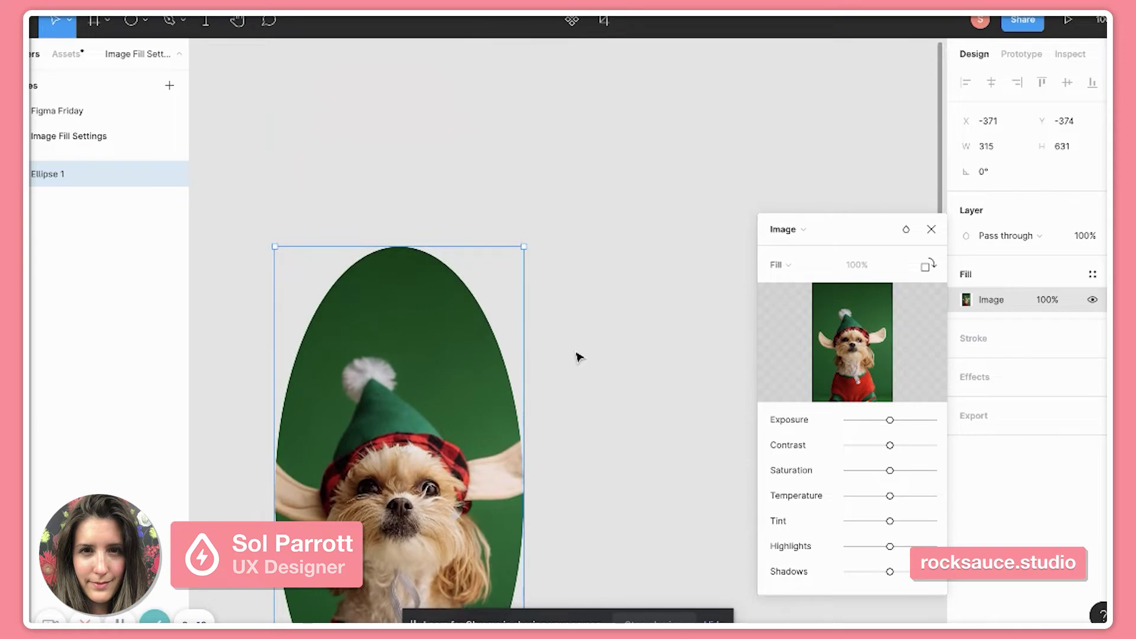
key("ctrl+z")
scroll(579, 357, "down", 5)
scroll(579, 357, "left", 4)
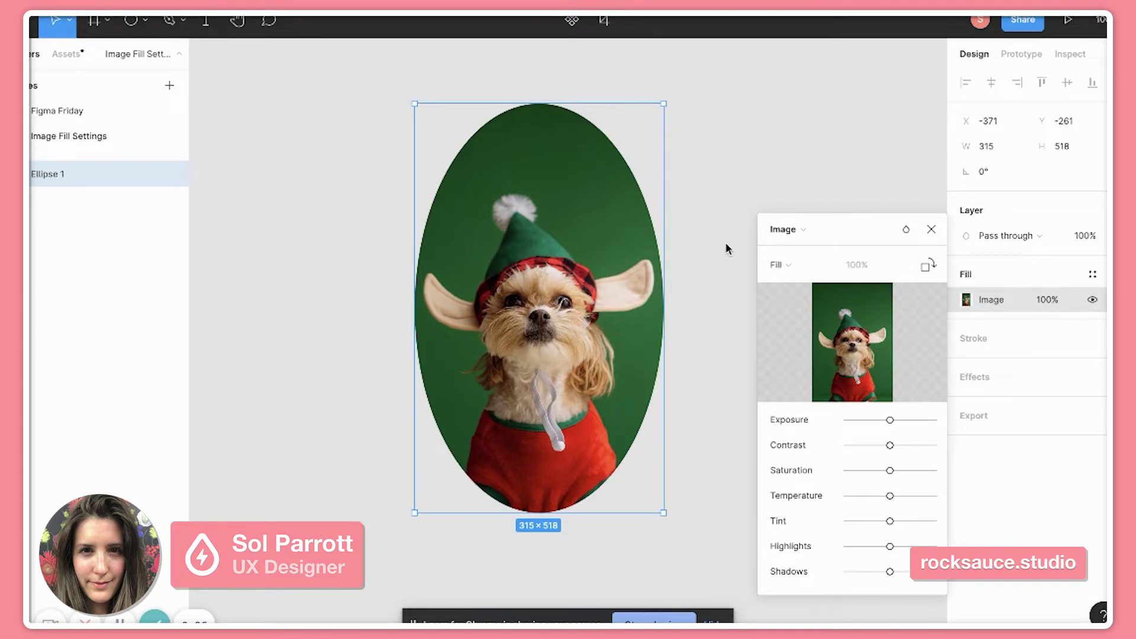
Set the image fill's scaling mode to Fit and shorten the ellipse to about 505 high.
left_click(789, 265)
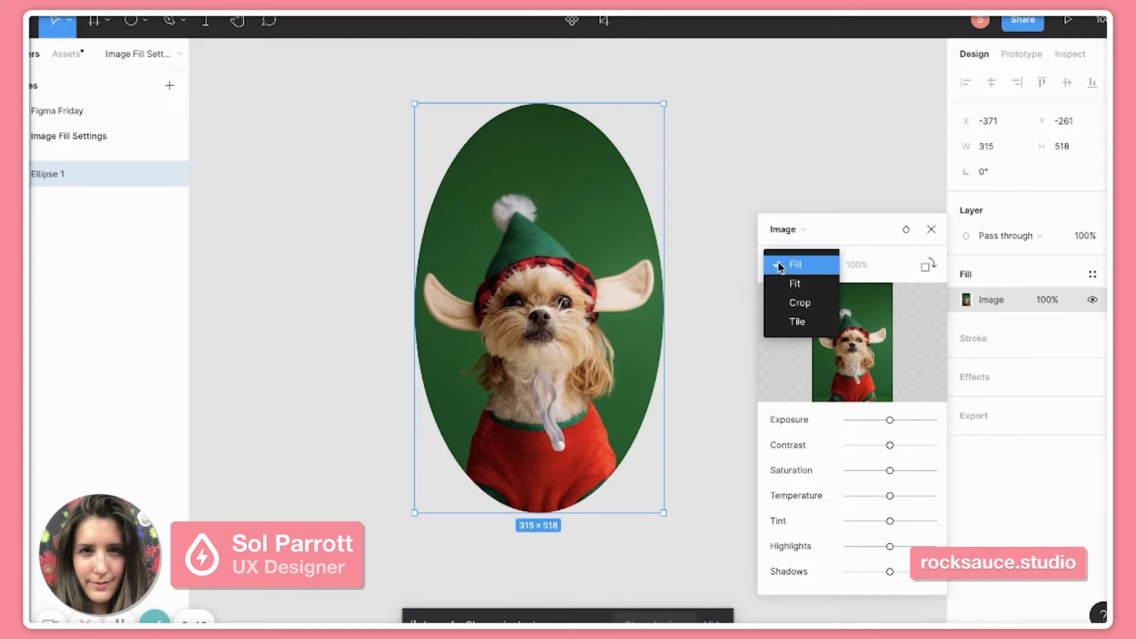
left_click(806, 286)
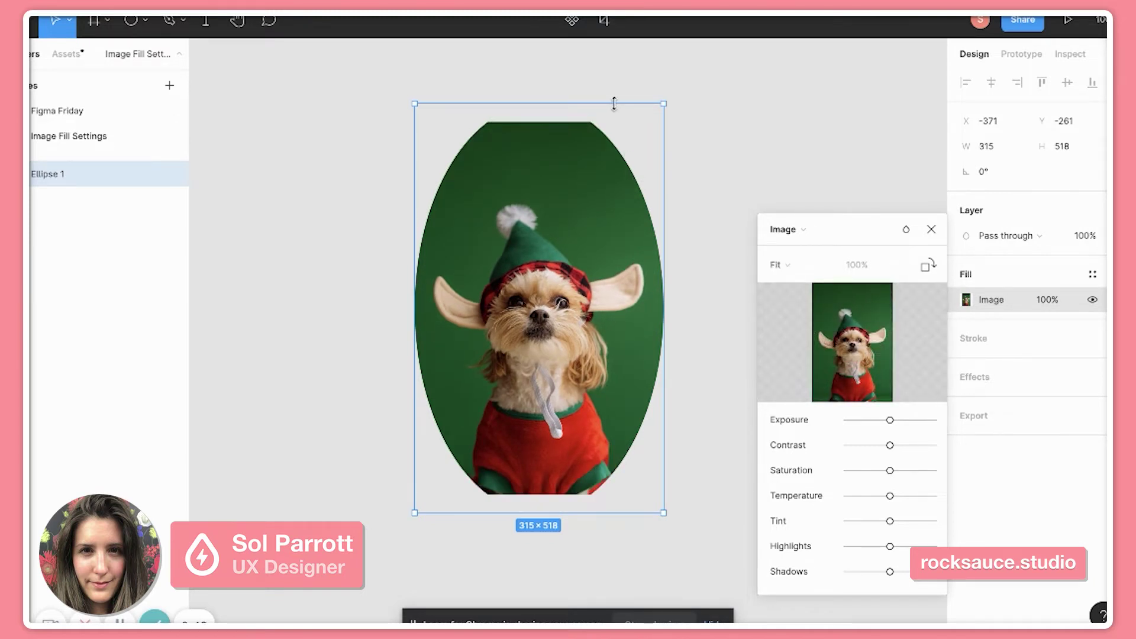
mouse_move(613, 104)
left_mouse_down()
mouse_move(640, 346)
mouse_move(655, 71)
mouse_move(633, 310)
mouse_move(632, 112)
left_mouse_up()
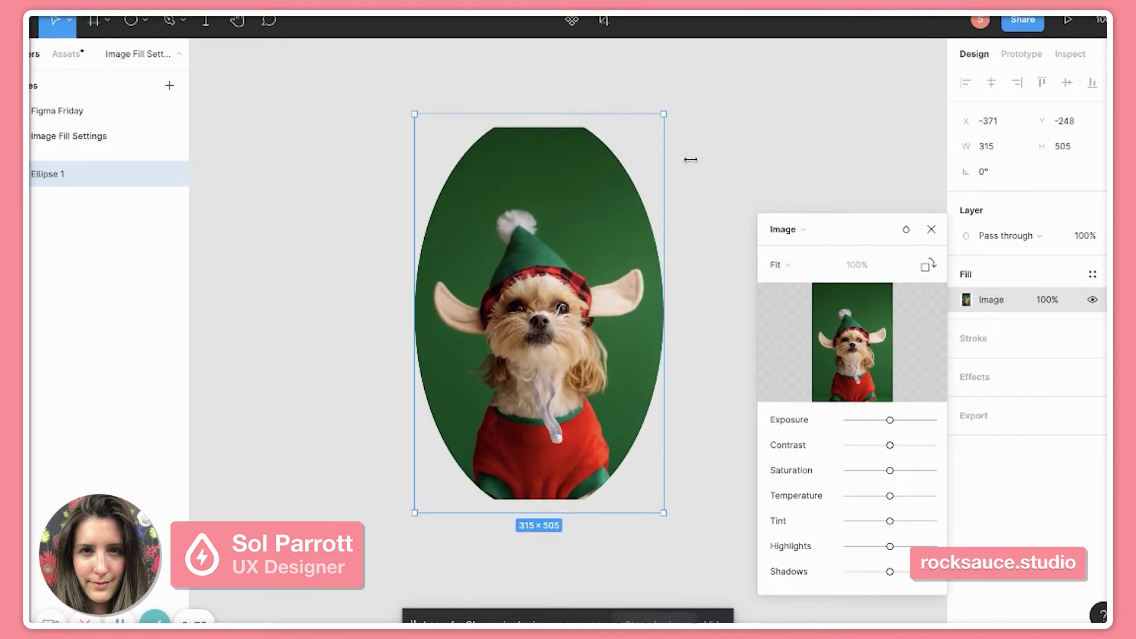
Shrink the ellipse to about 72 × 277 and enlarge it again to about 337 × 462.
left_click_drag(691, 159, 472, 171)
left_click_drag(459, 116, 465, 295)
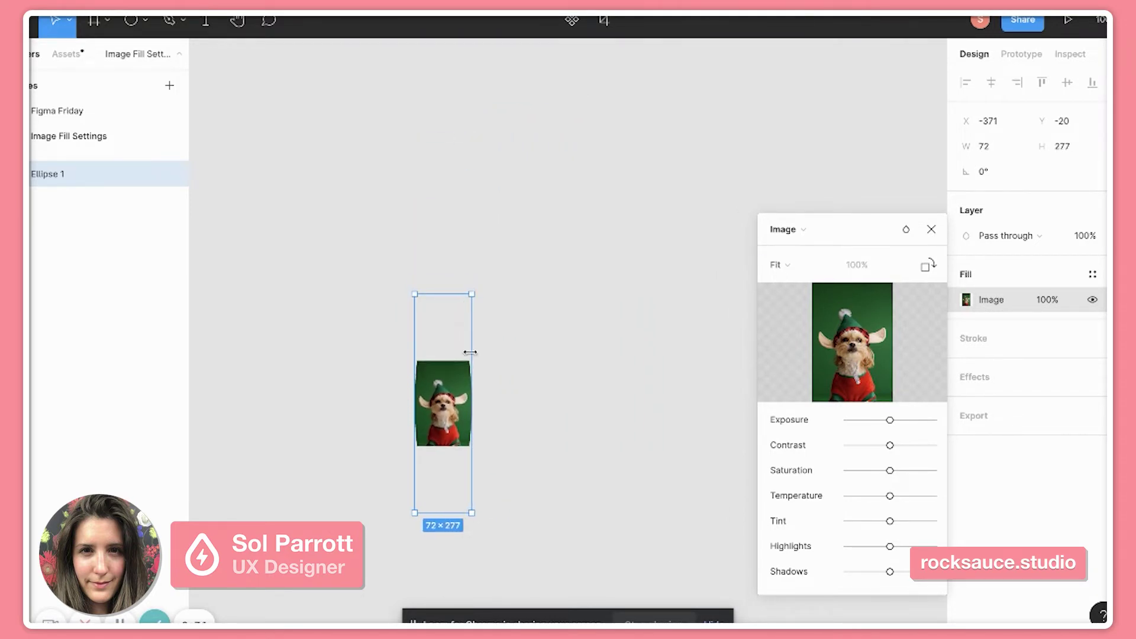
left_click_drag(466, 345, 700, 233)
left_click_drag(678, 292, 681, 173)
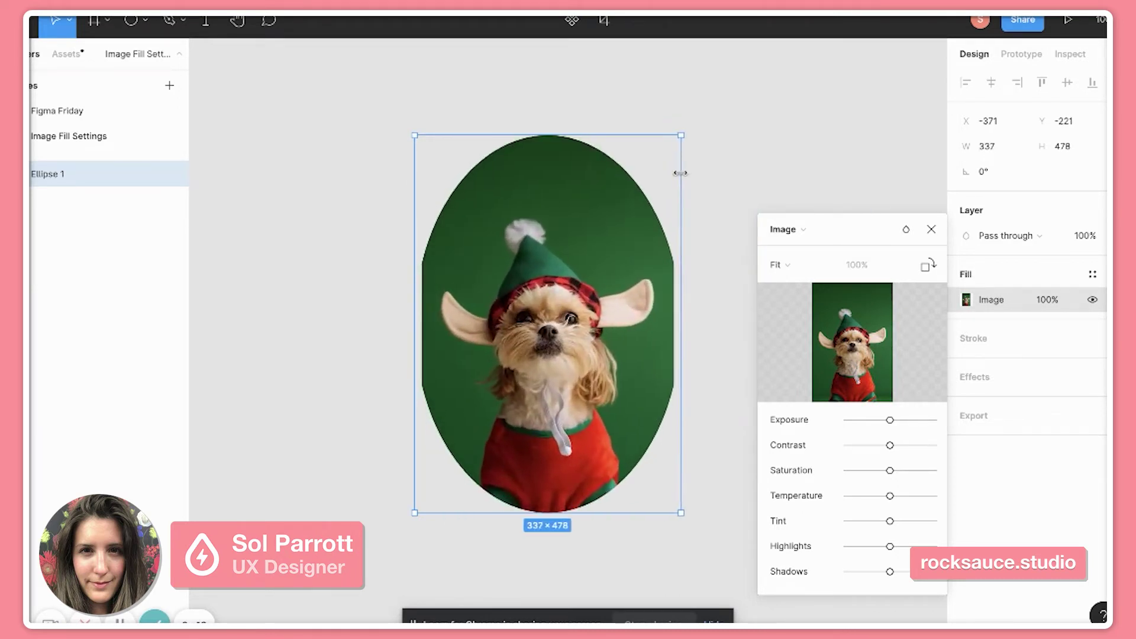
mouse_move(659, 135)
left_mouse_down()
mouse_move(677, 216)
mouse_move(690, 123)
mouse_move(675, 203)
mouse_move(668, 147)
left_mouse_up()
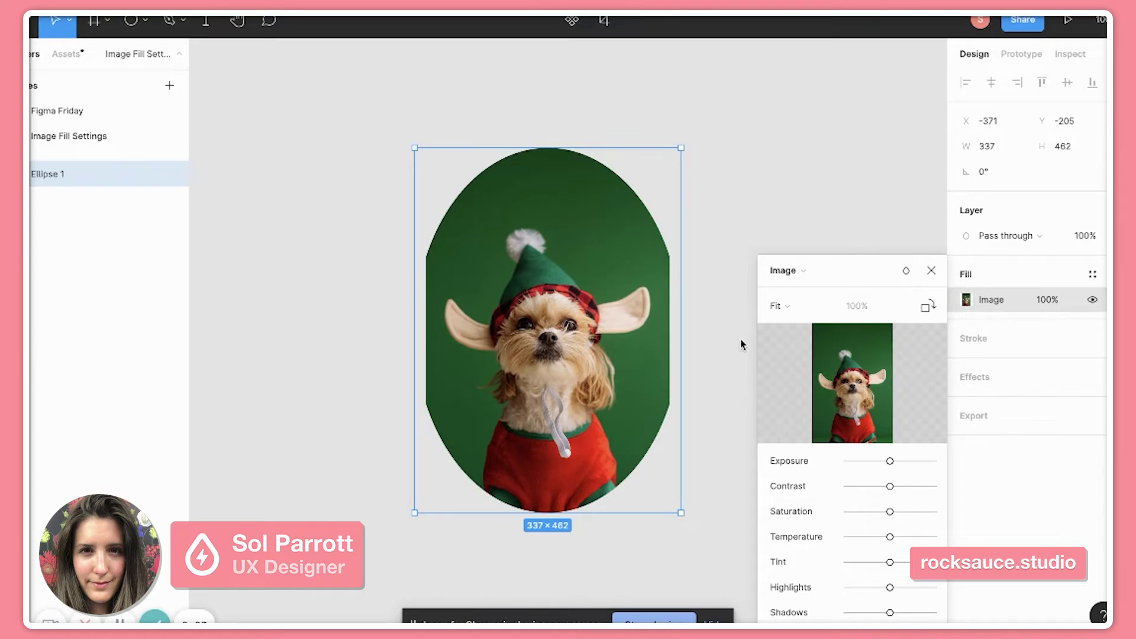
Switch the image fill's scaling mode to Crop and reduce the crop frame to about 256 × 323.
left_click(779, 303)
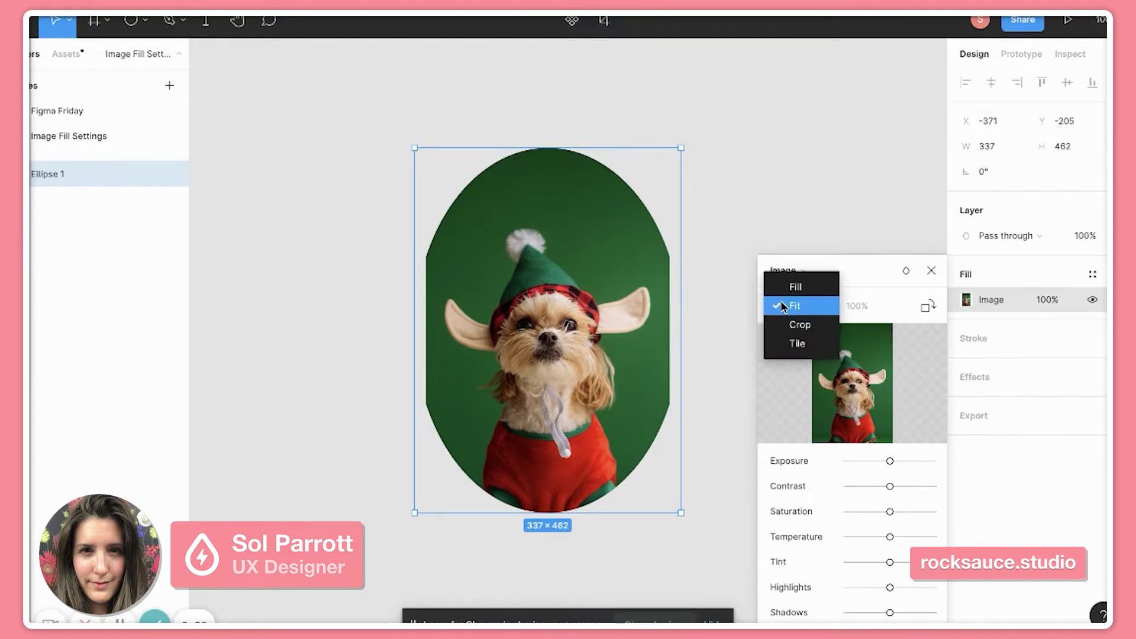
left_click(801, 327)
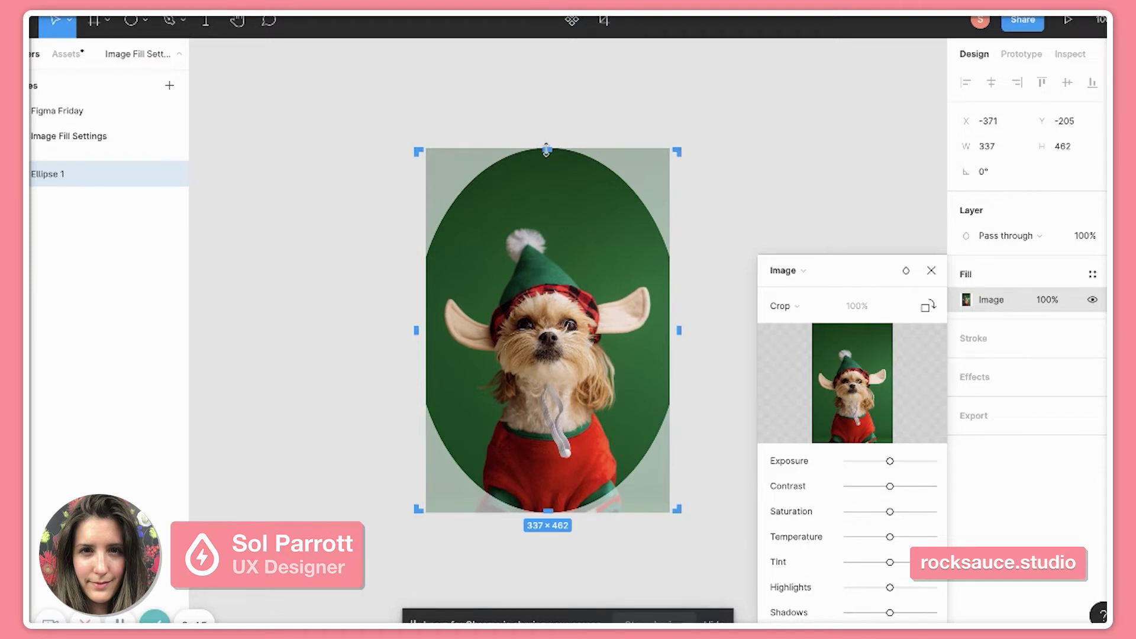
left_click_drag(544, 150, 562, 270)
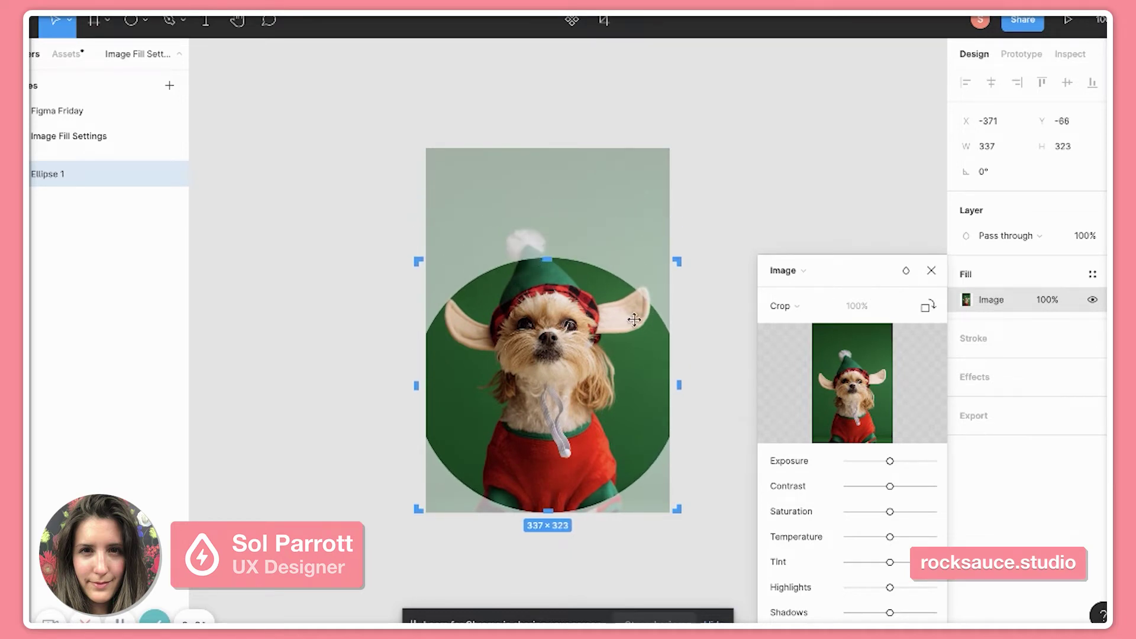
left_click_drag(679, 385, 617, 379)
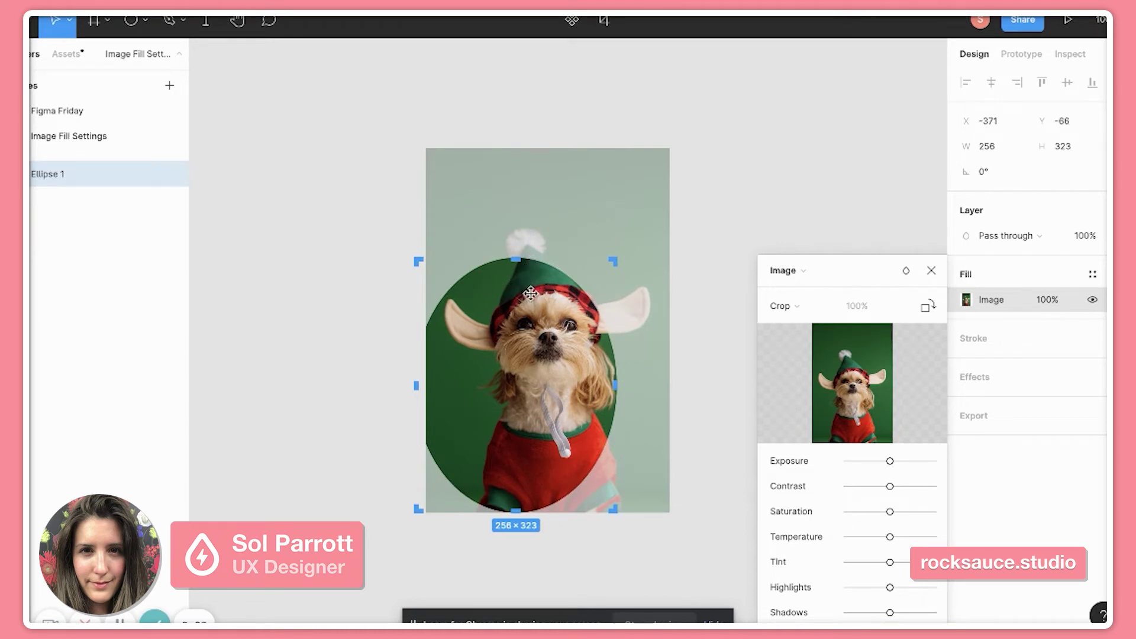
Reposition the picture to frame the dog's head and hat, shorten the crop to about 303 high, and finish cropping.
left_click_drag(529, 295, 509, 392)
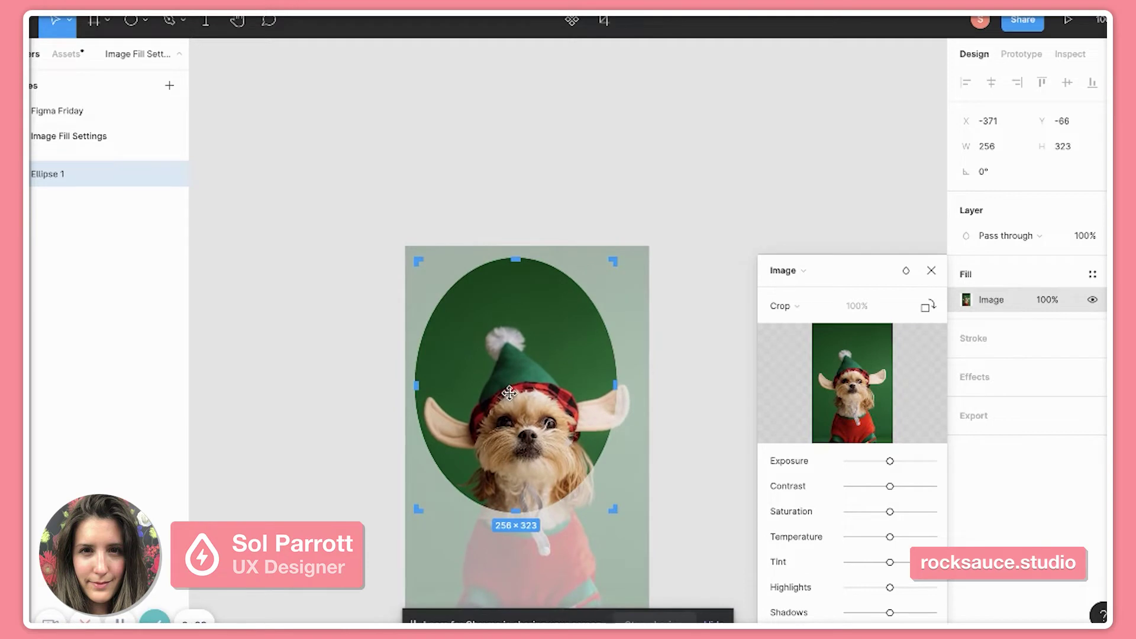
left_click_drag(566, 317, 556, 325)
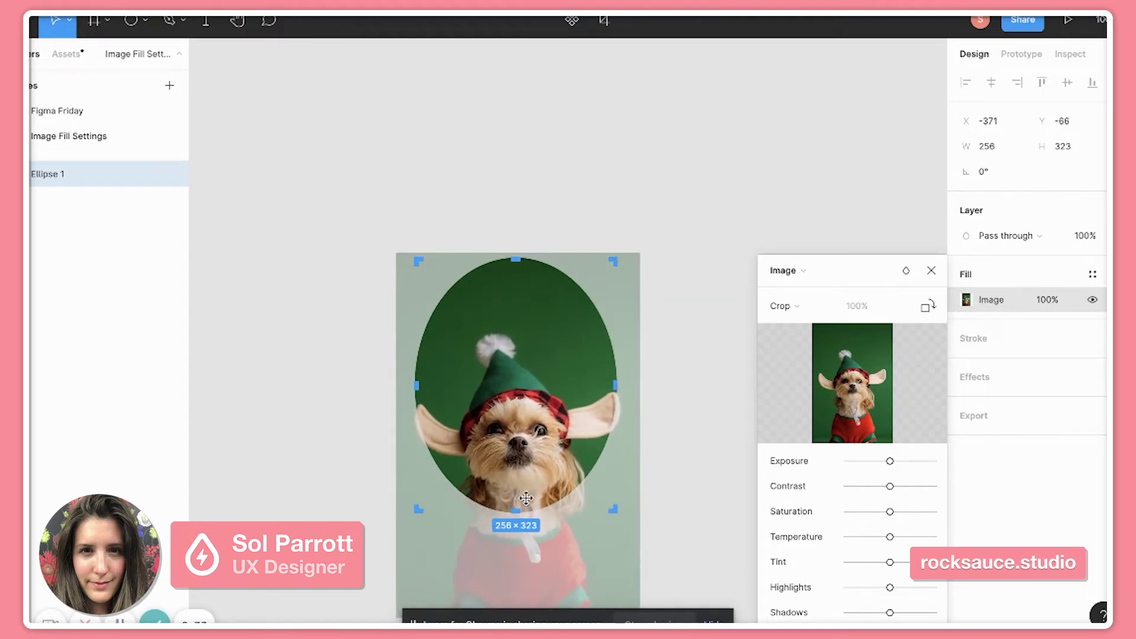
left_click_drag(516, 510, 519, 495)
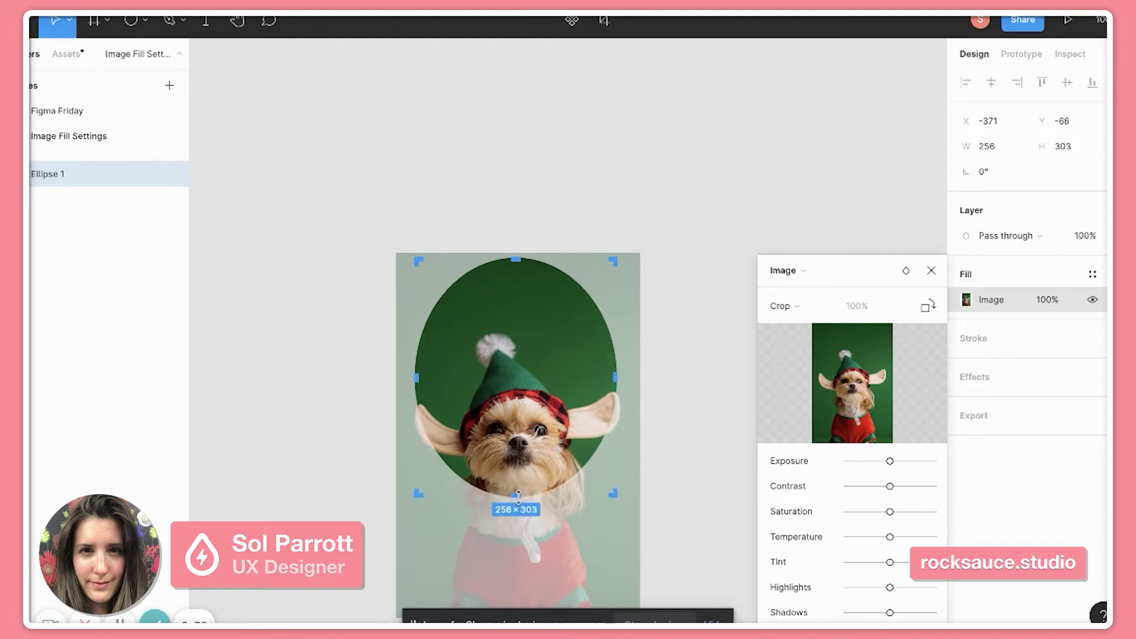
left_click_drag(540, 395, 541, 384)
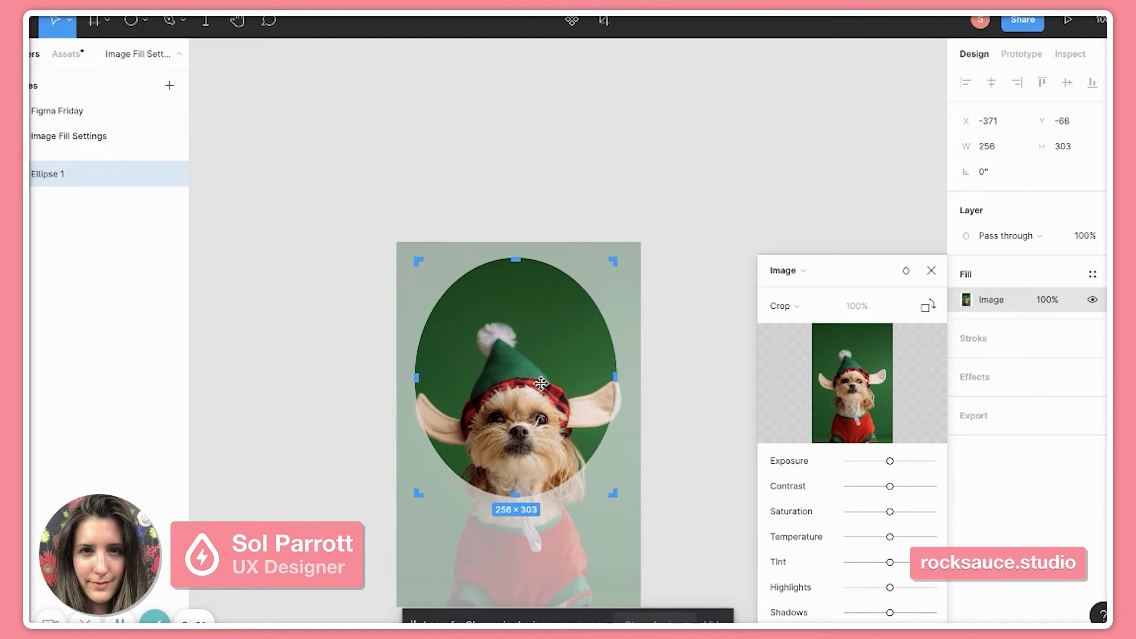
key("Escape")
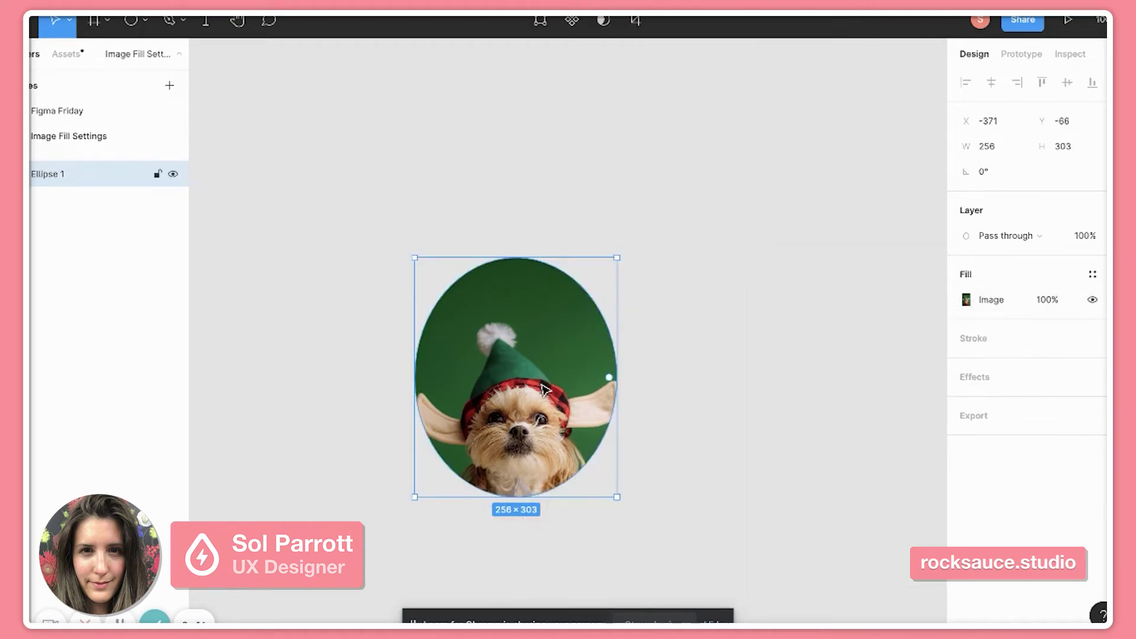
Reopen the image crop and expand its frame sideways and downward to about 315 × 378.
left_click(966, 301)
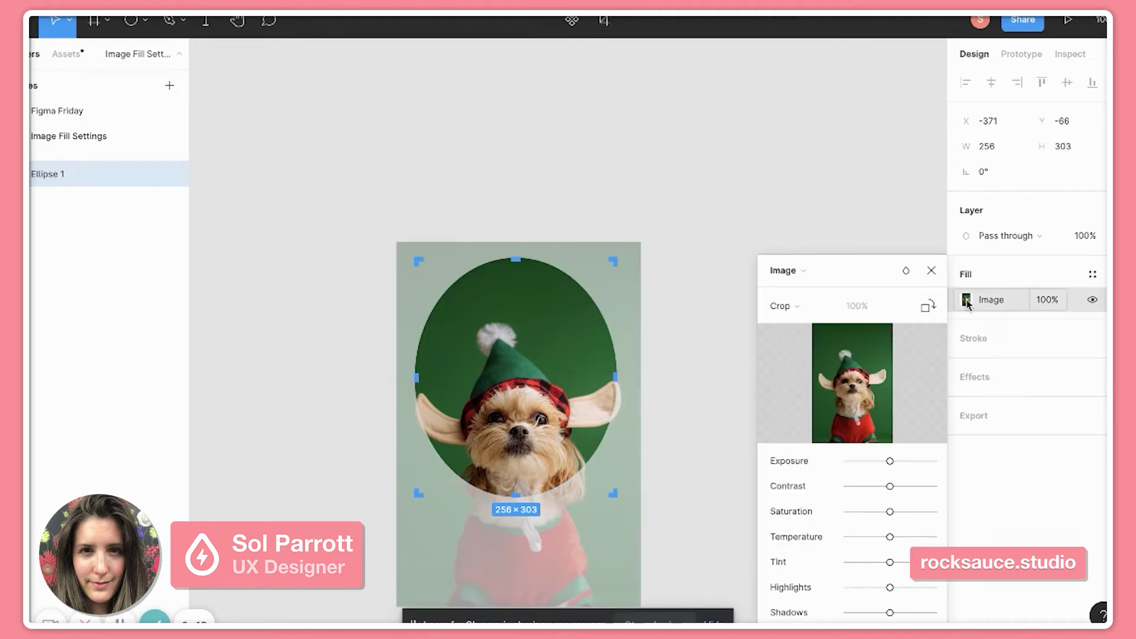
left_click_drag(625, 379, 638, 377)
left_click_drag(414, 379, 396, 377)
left_click_drag(518, 496, 524, 555)
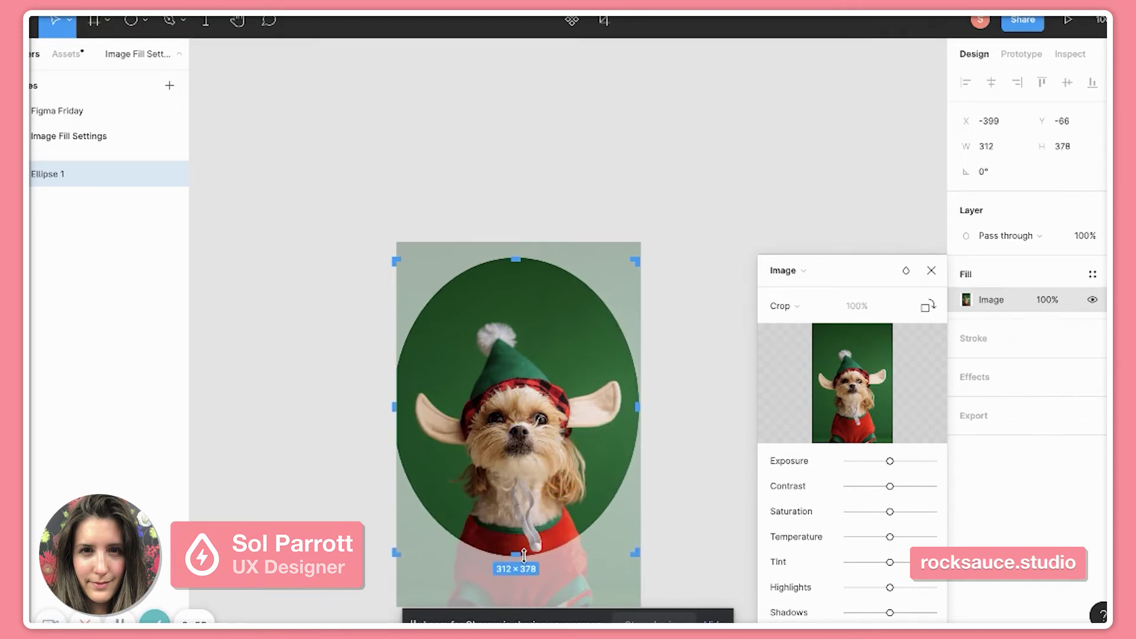
left_click_drag(638, 411, 640, 407)
Shift the picture within the crop, shrink the frame to about 229 × 274.8 around the dog's head, and finish cropping.
left_click_drag(537, 468, 471, 340)
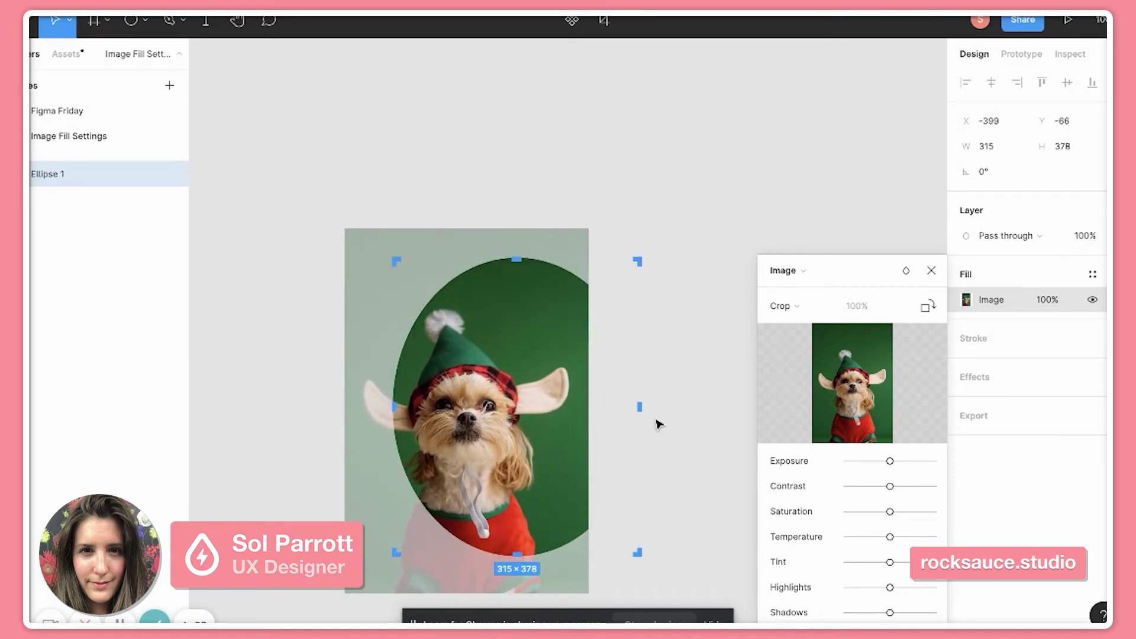
left_click_drag(638, 405, 524, 439)
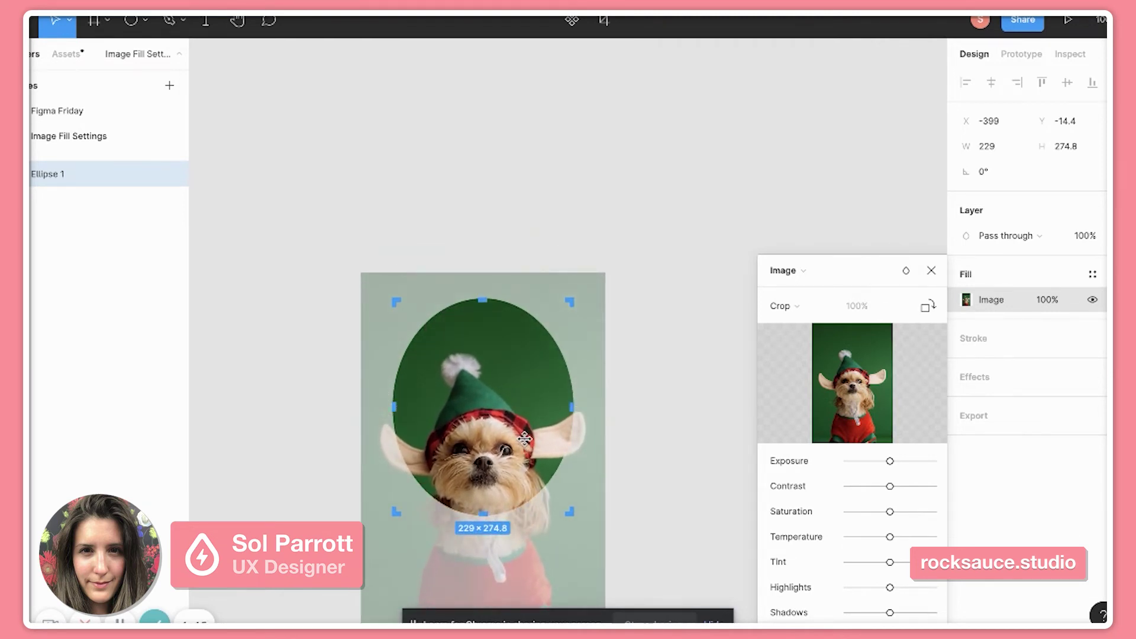
key("Escape")
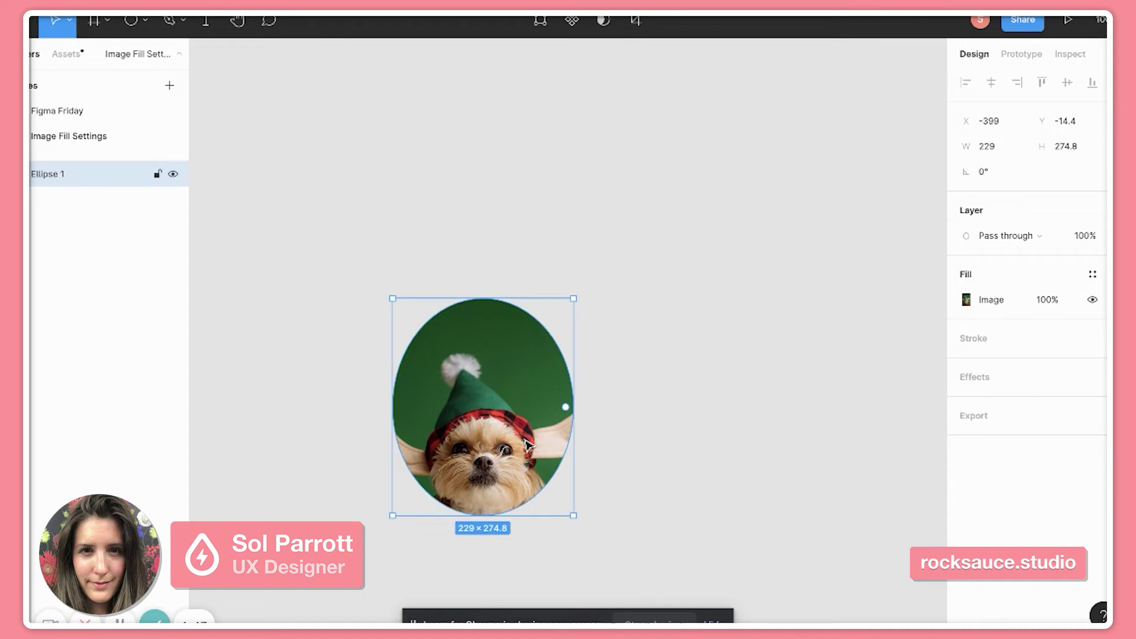
scroll(506, 546, "up", 3)
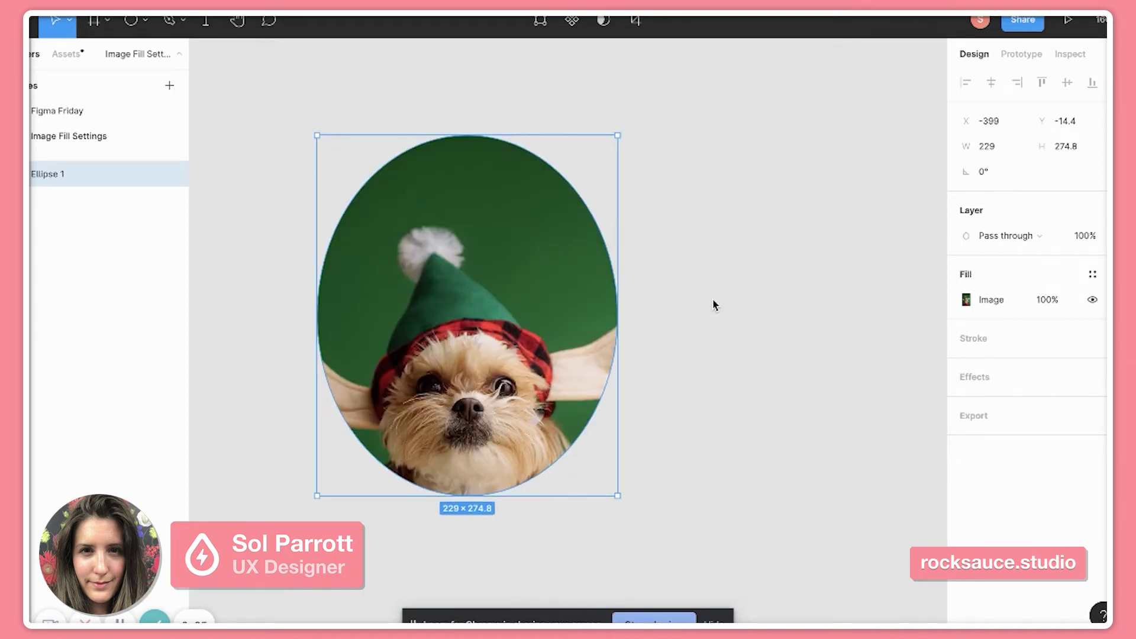
Switch the ellipse's image fill to Tile mode and shrink the tile to about 118 × 176.
left_click(966, 301)
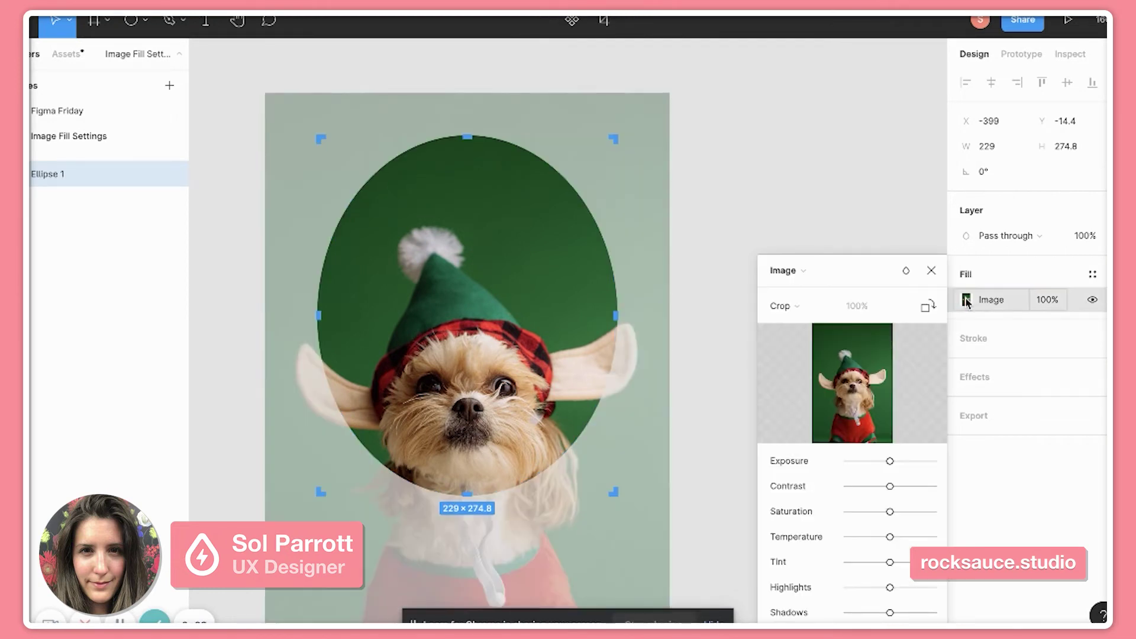
left_click(829, 307)
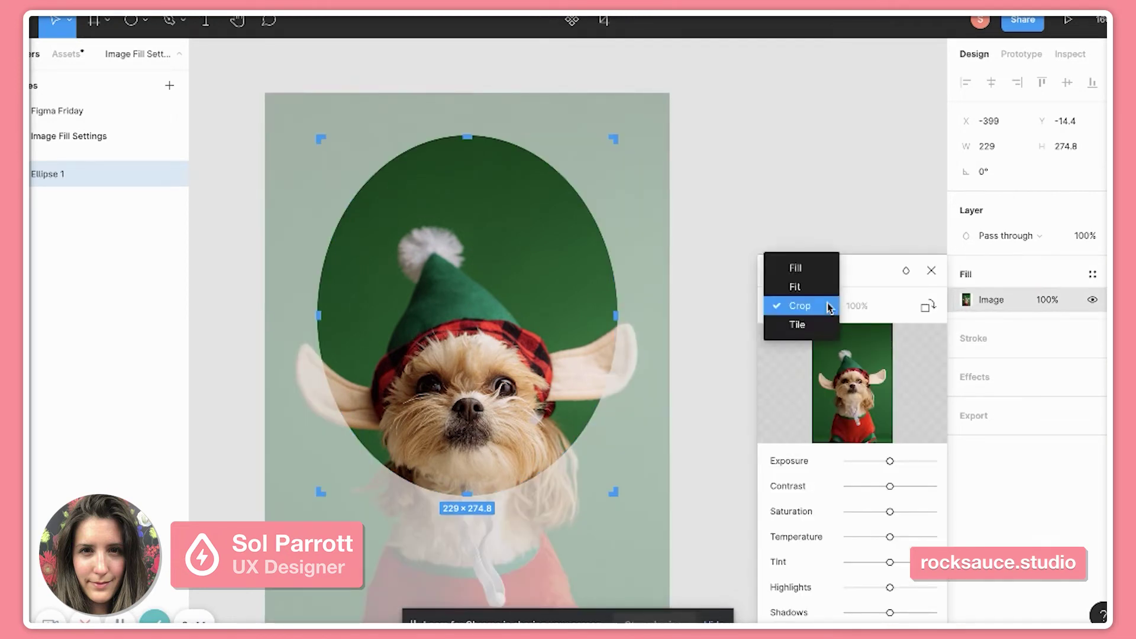
left_click(795, 325)
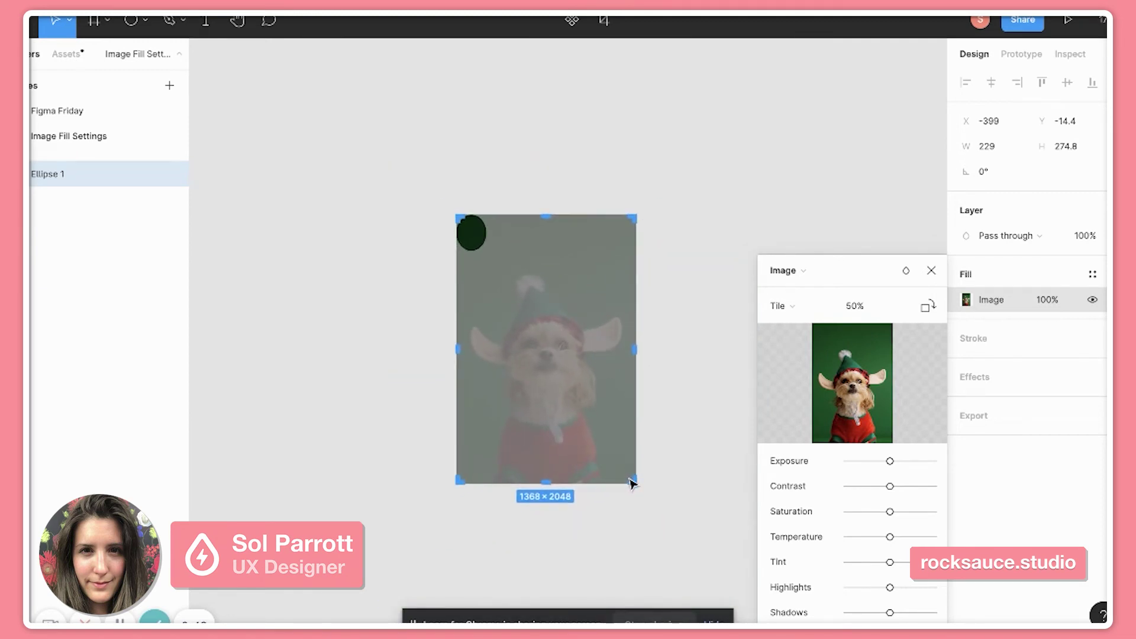
left_click_drag(636, 487, 473, 240)
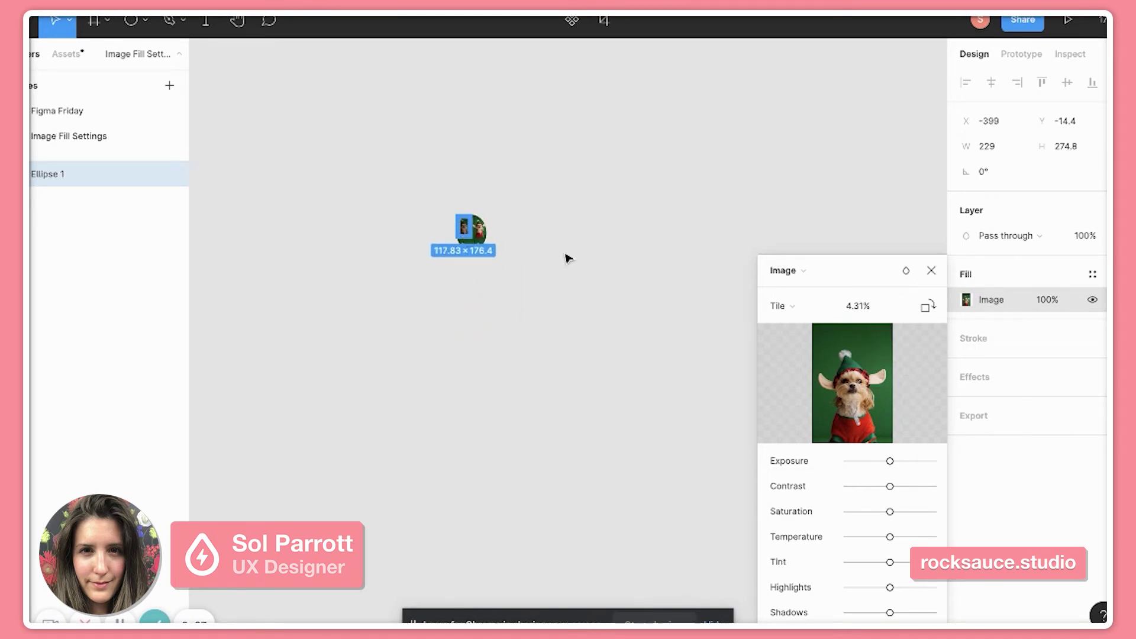
Set the tile scale to 2%, leave the image fill settings and deselect the ellipse.
left_click(857, 304)
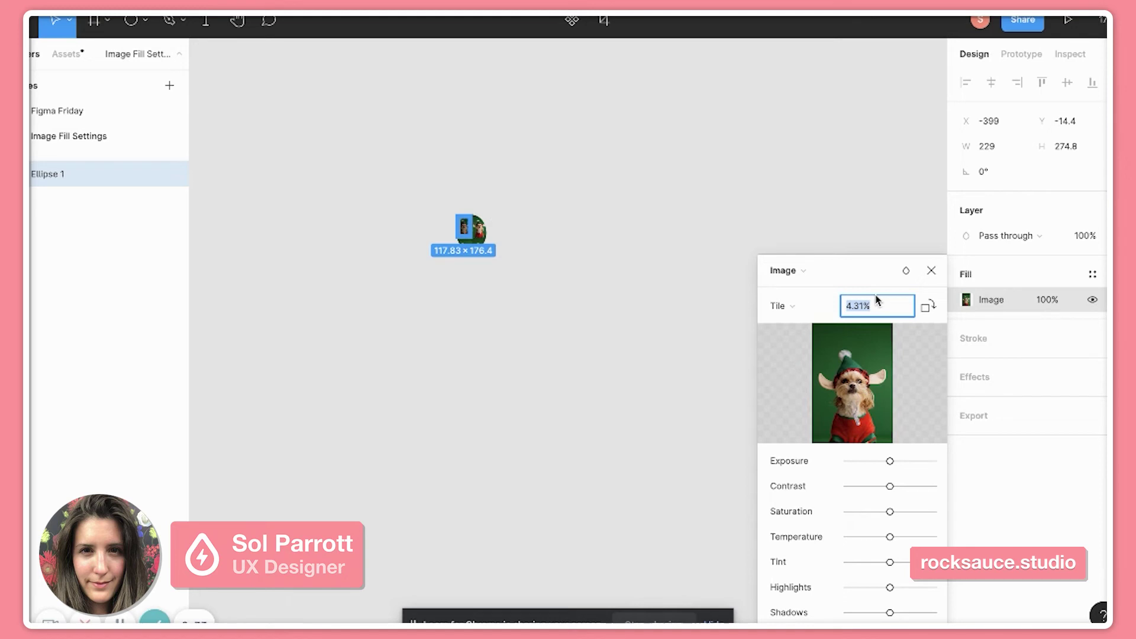
type("2")
key("Return")
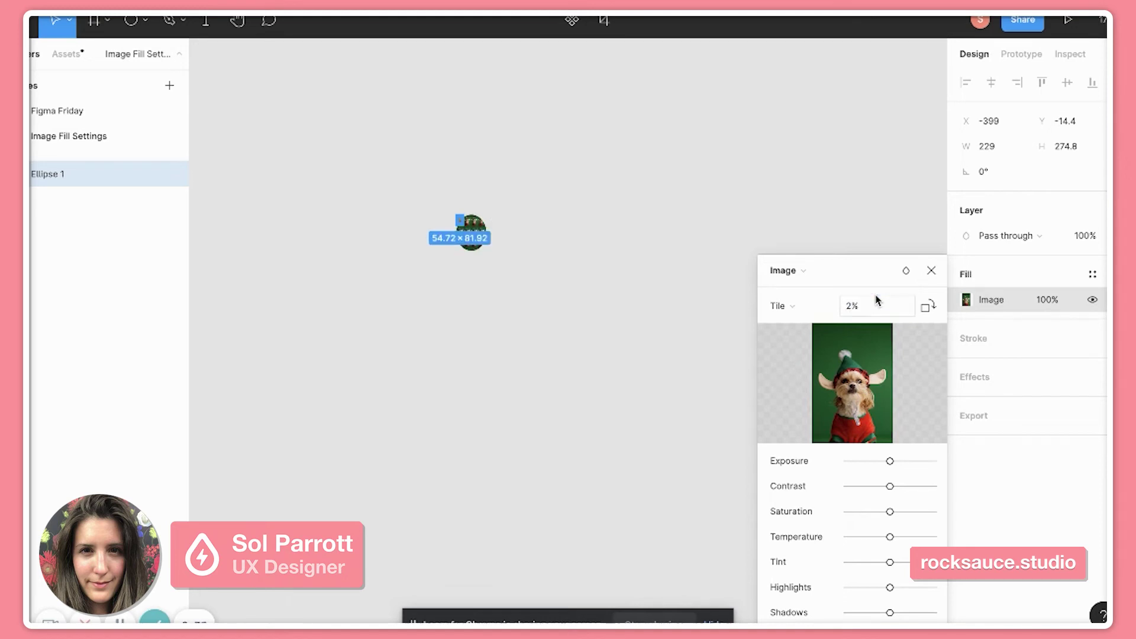
scroll(463, 227, "up", 5)
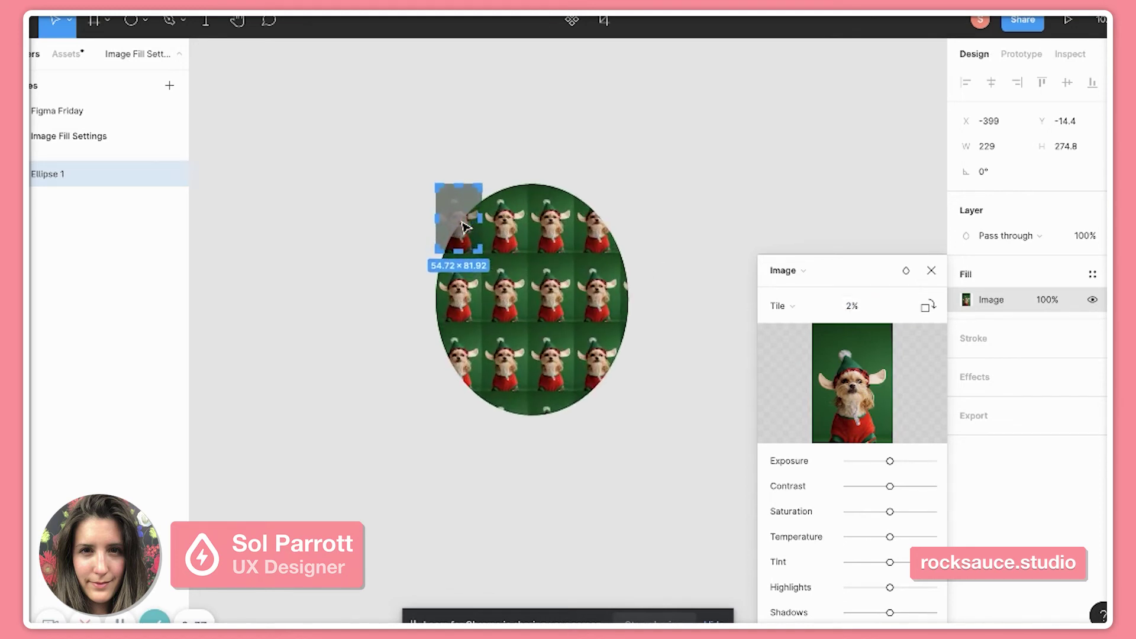
scroll(463, 226, "right", 3)
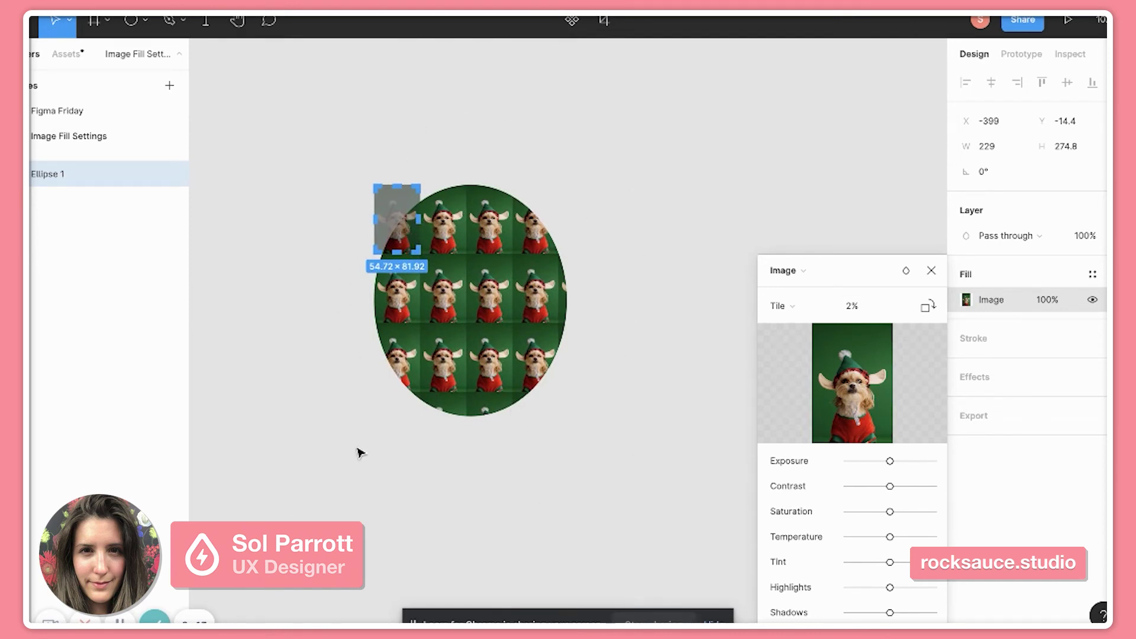
scroll(423, 222, "up", 5)
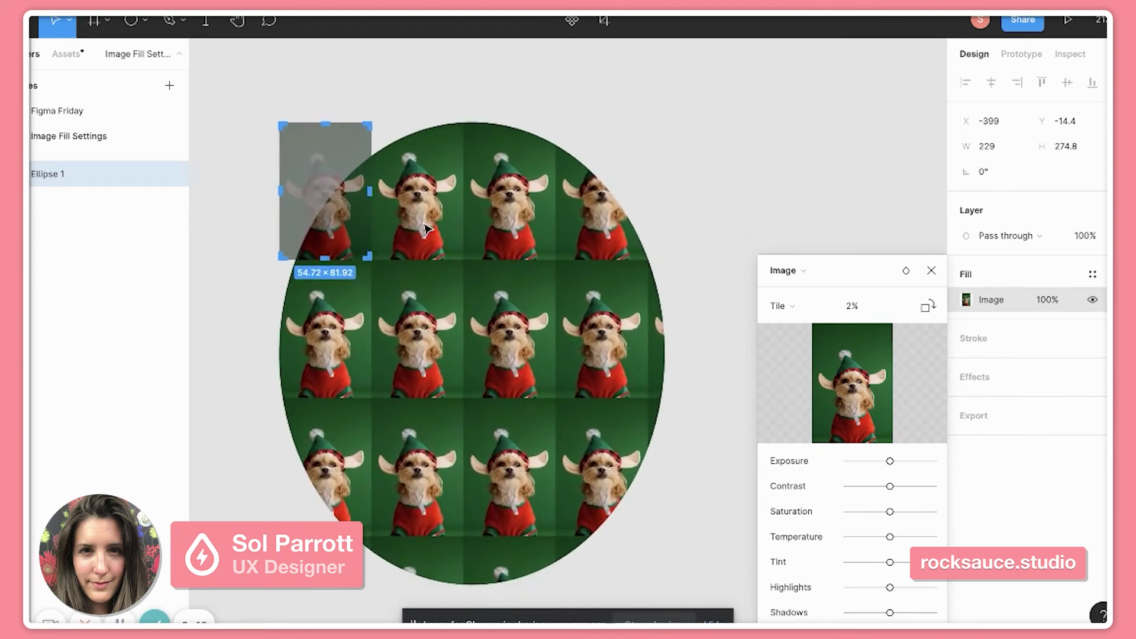
scroll(425, 228, "down", 1)
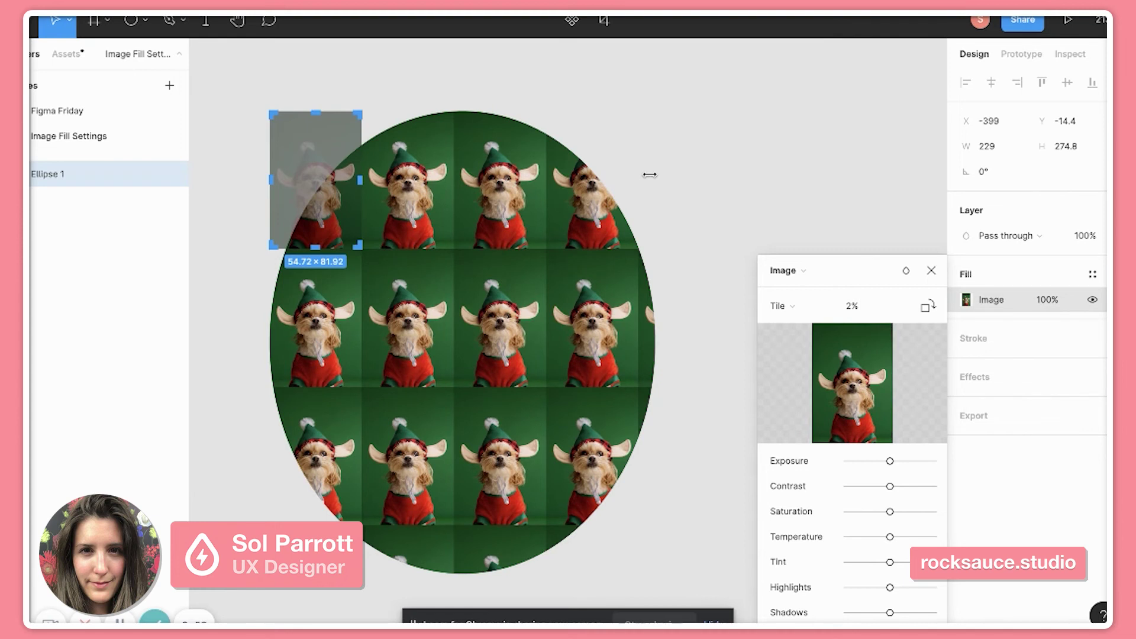
key("Escape")
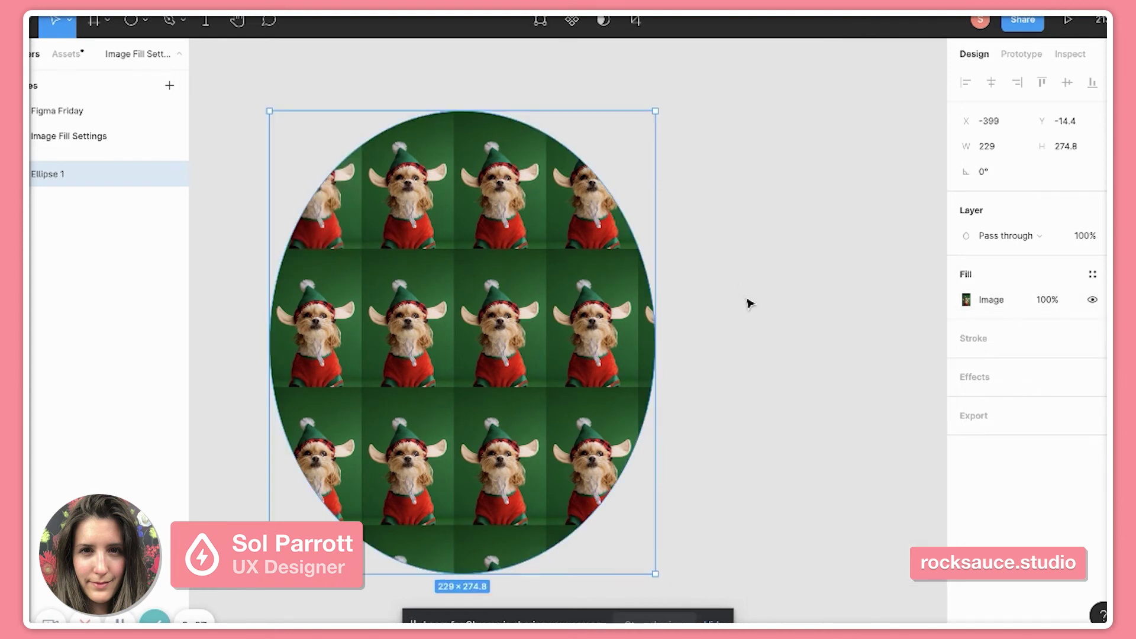
left_click(748, 306)
scroll(748, 414, "down", 1)
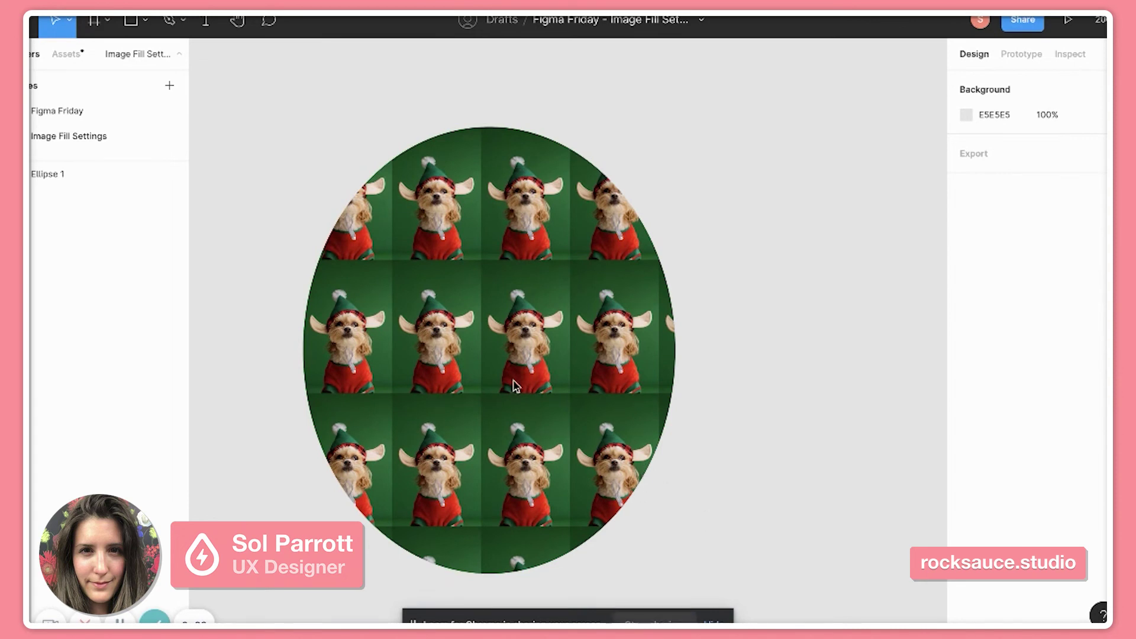
Try full desaturation and a slight contrast increase on the ellipse's tiled image fill, and return both adjustments to neutral.
left_click(619, 299)
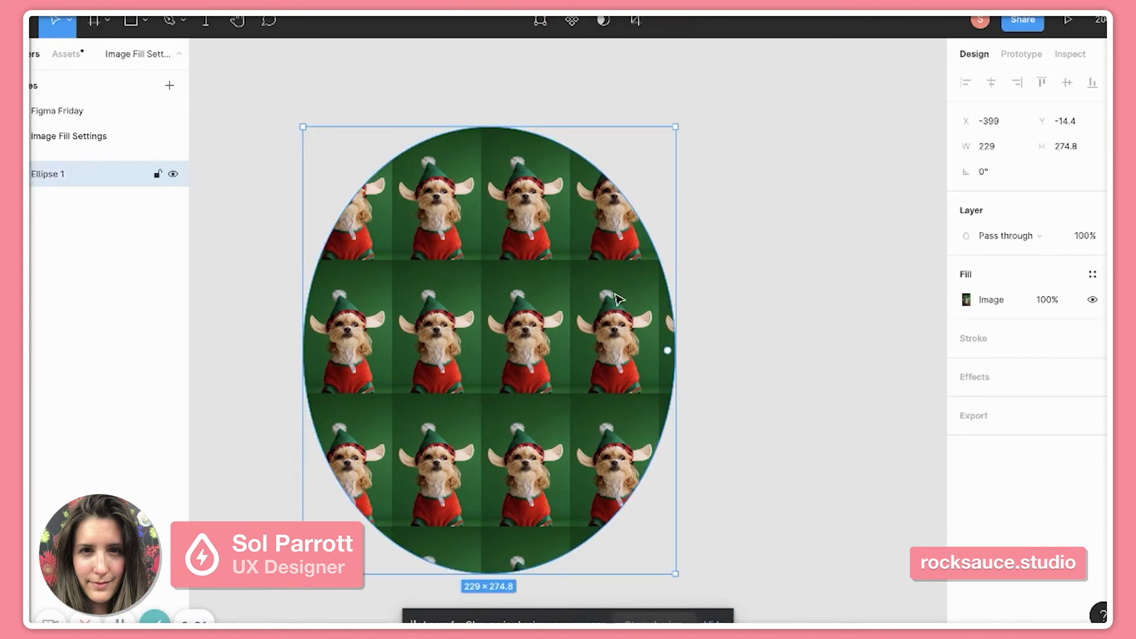
left_click(966, 300)
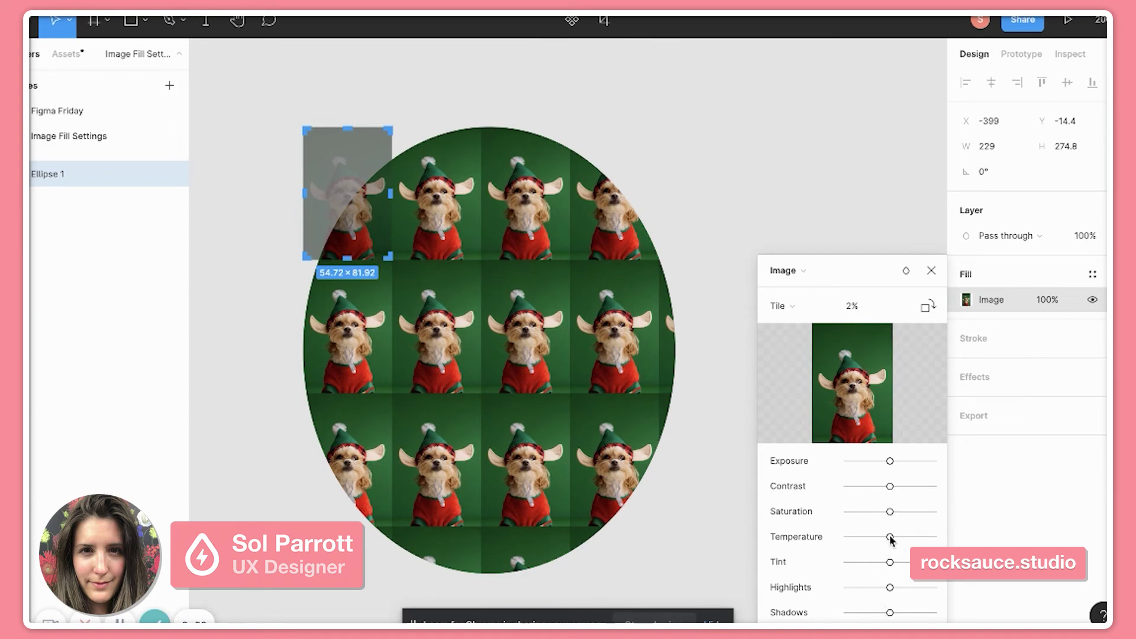
left_click_drag(890, 511, 899, 487)
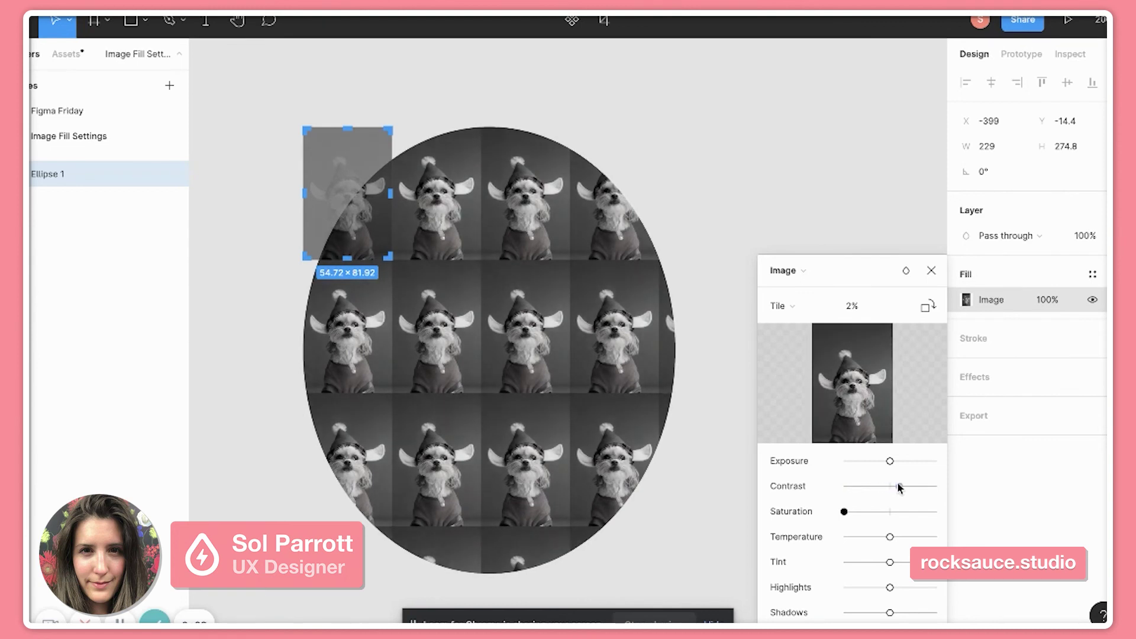
left_click_drag(846, 512, 890, 484)
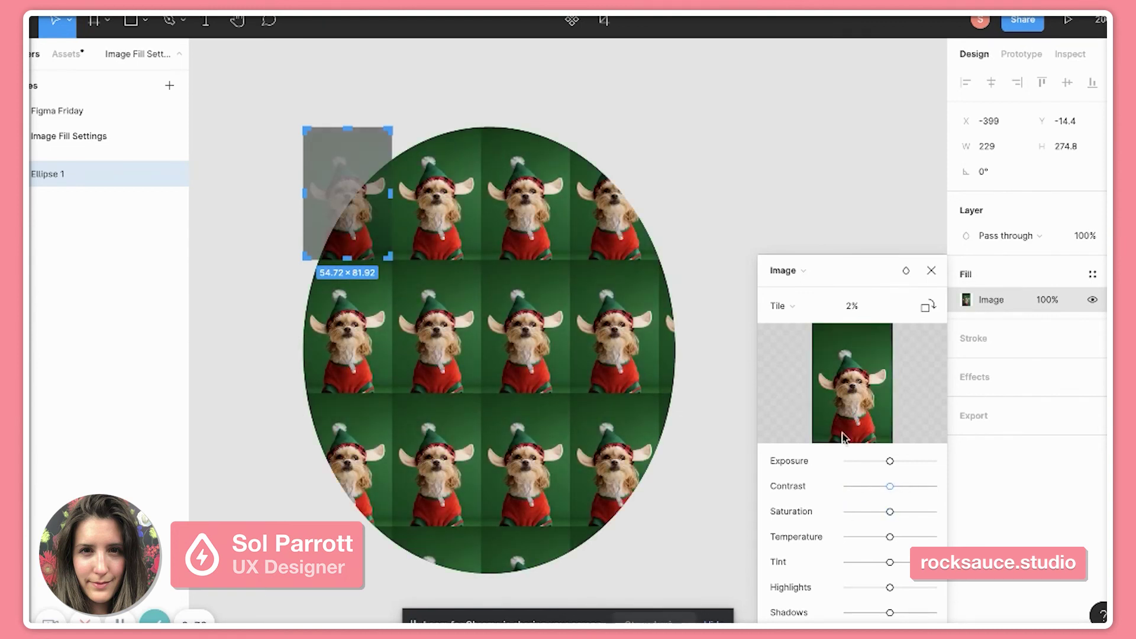